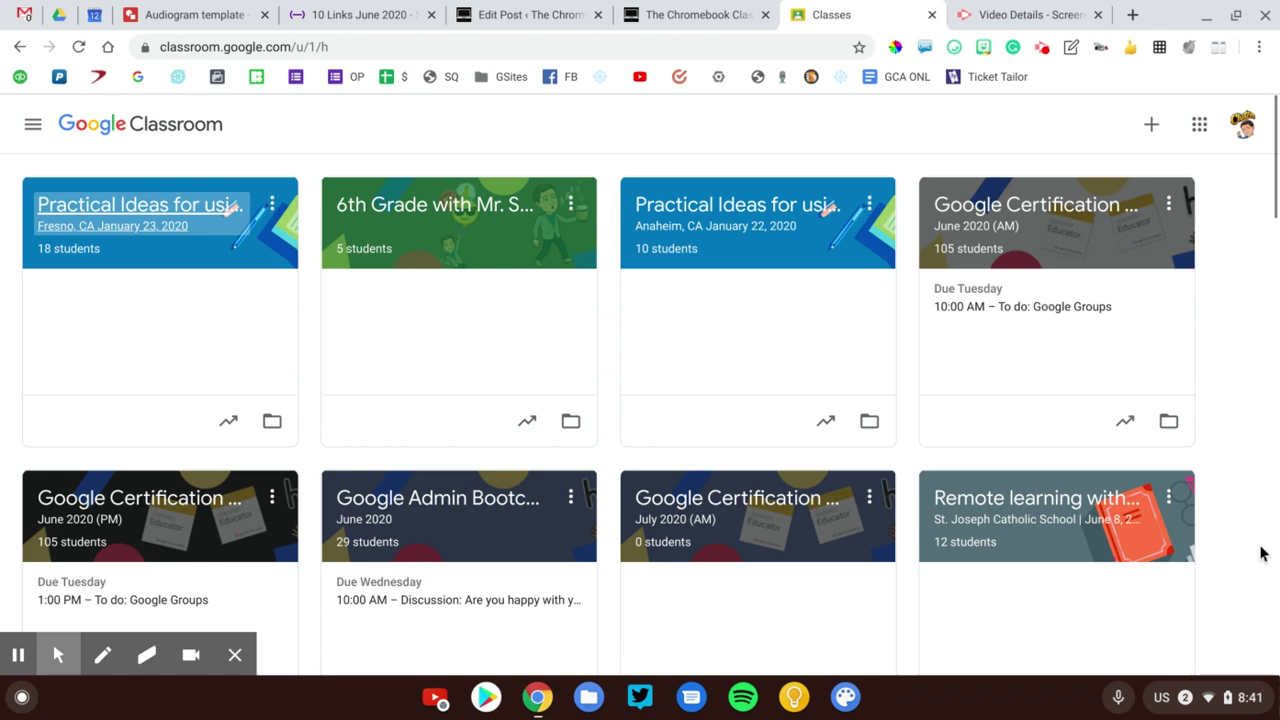
- Browse the class cards, then open and dismiss the first class card's actions menu
{"action": "scroll", "coordinate": [935, 515], "scroll_direction": "down", "scroll_amount": 3}
{"action": "scroll", "coordinate": [931, 513], "scroll_direction": "down", "scroll_amount": 3}
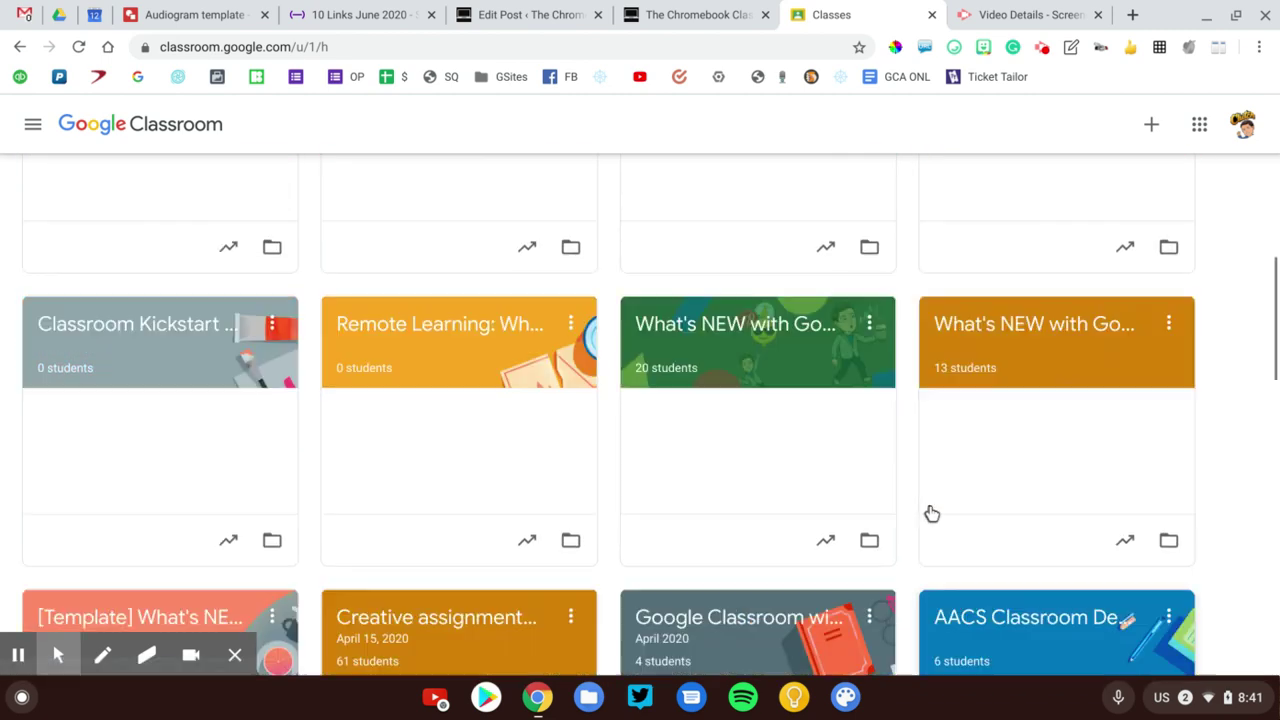
{"action": "scroll", "coordinate": [931, 513], "scroll_direction": "up", "scroll_amount": 8}
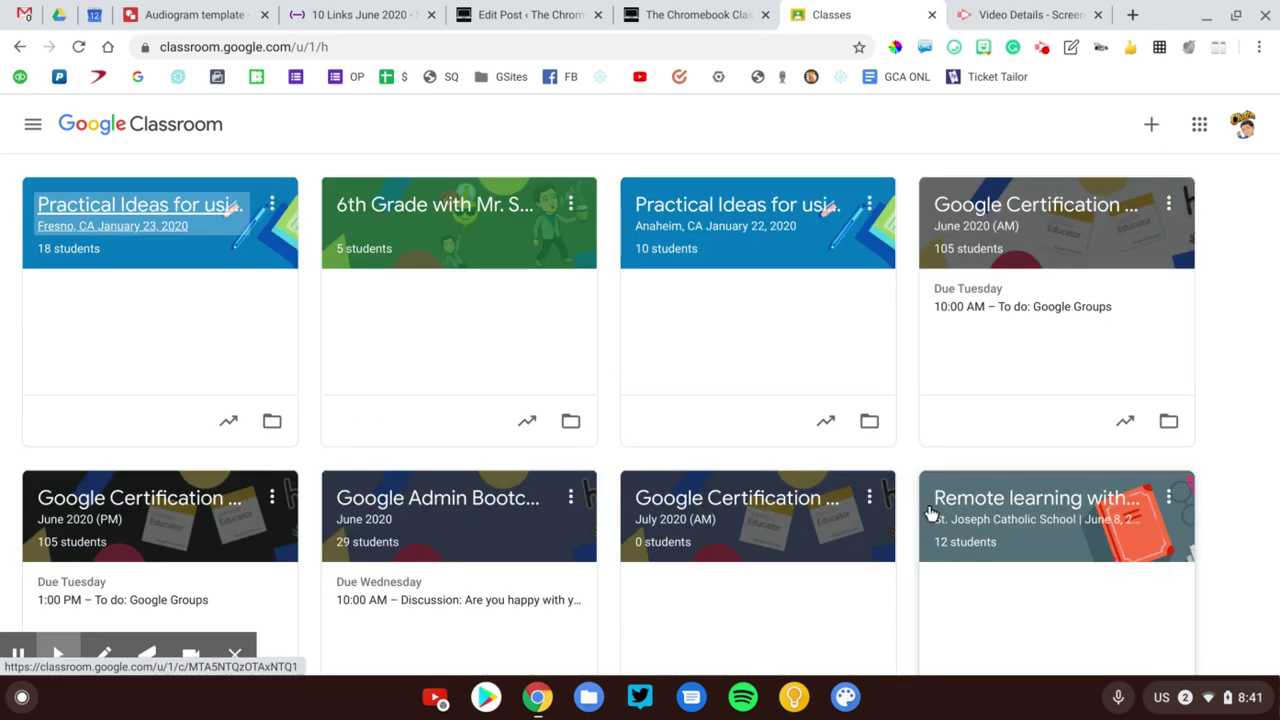
{"action": "left_click", "coordinate": [563, 148]}
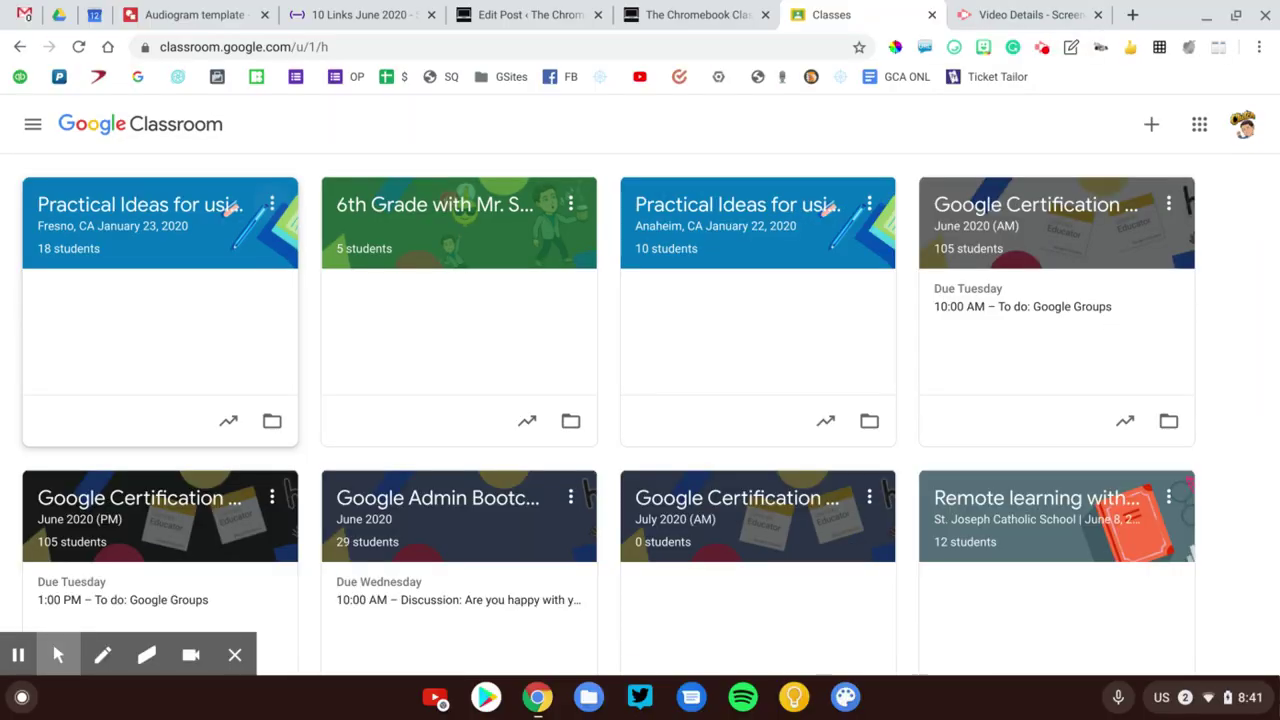
{"action": "left_click", "coordinate": [274, 206]}
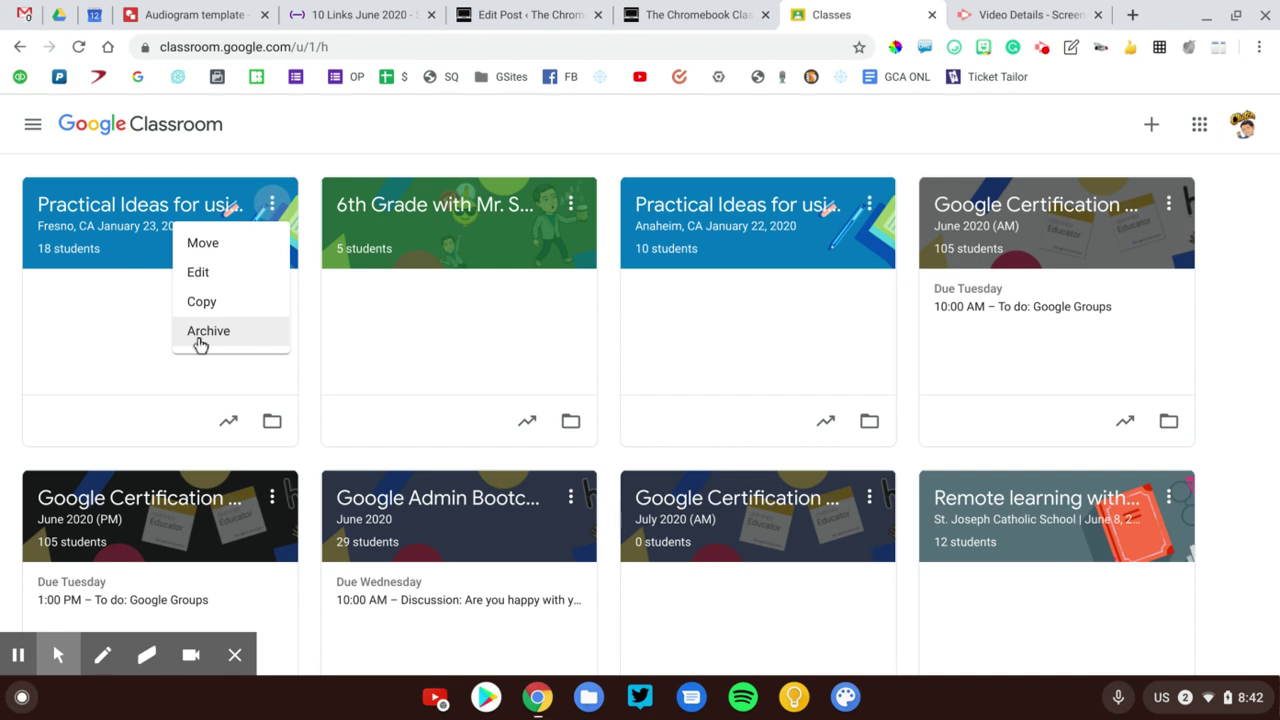
{"action": "left_click", "coordinate": [330, 133]}
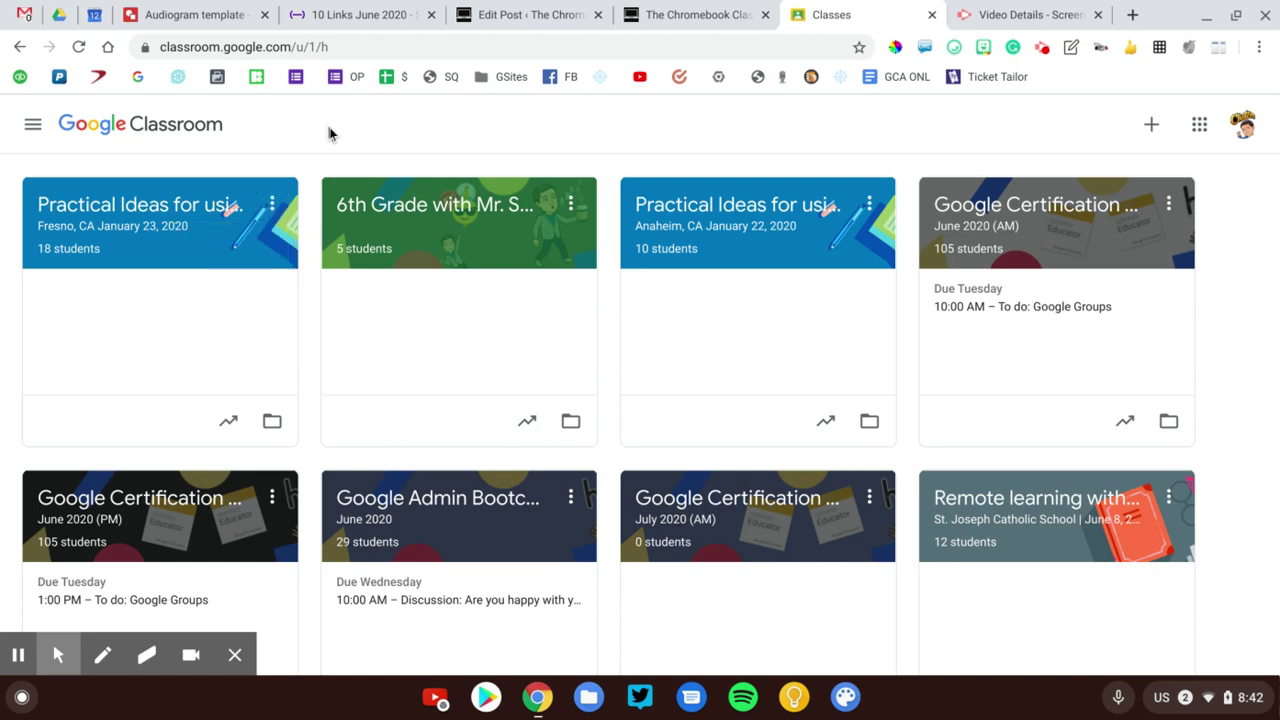
- Open Practical Ideas Classwork and expand Selfie Cards with Google Slides (15 turned in, 2 assigned)
{"action": "left_click", "coordinate": [178, 208]}
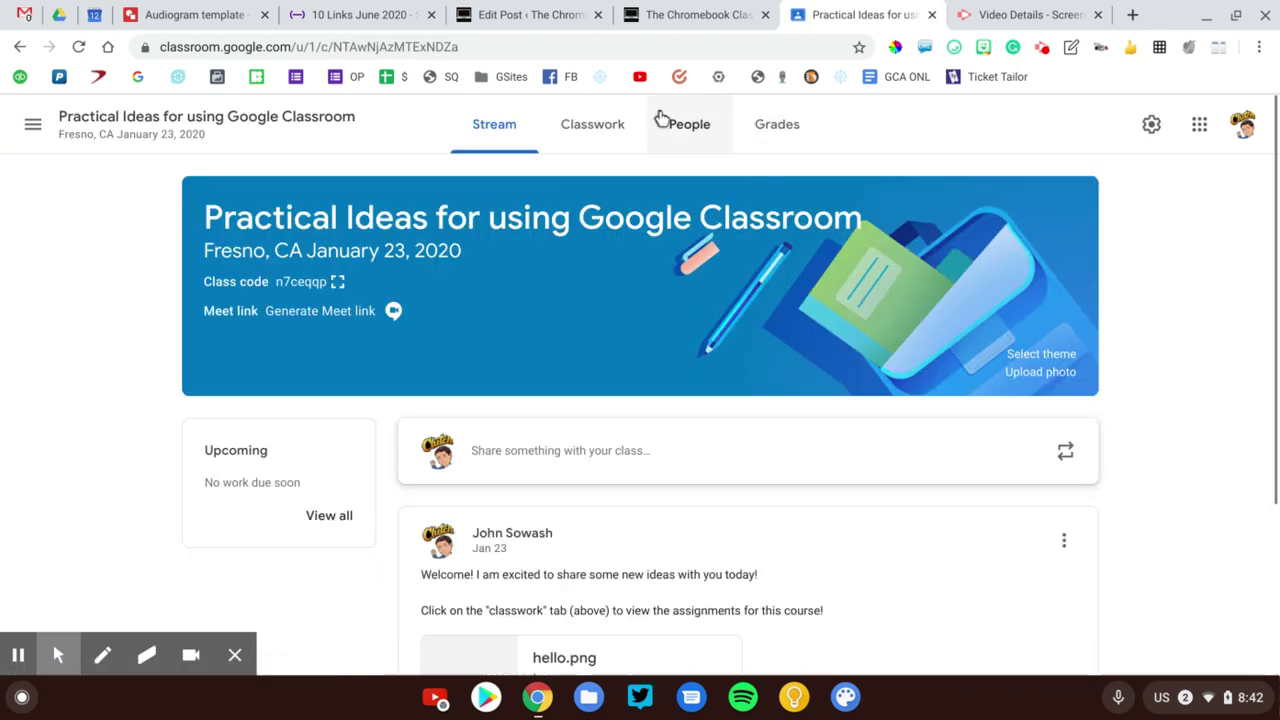
{"action": "left_click", "coordinate": [596, 124]}
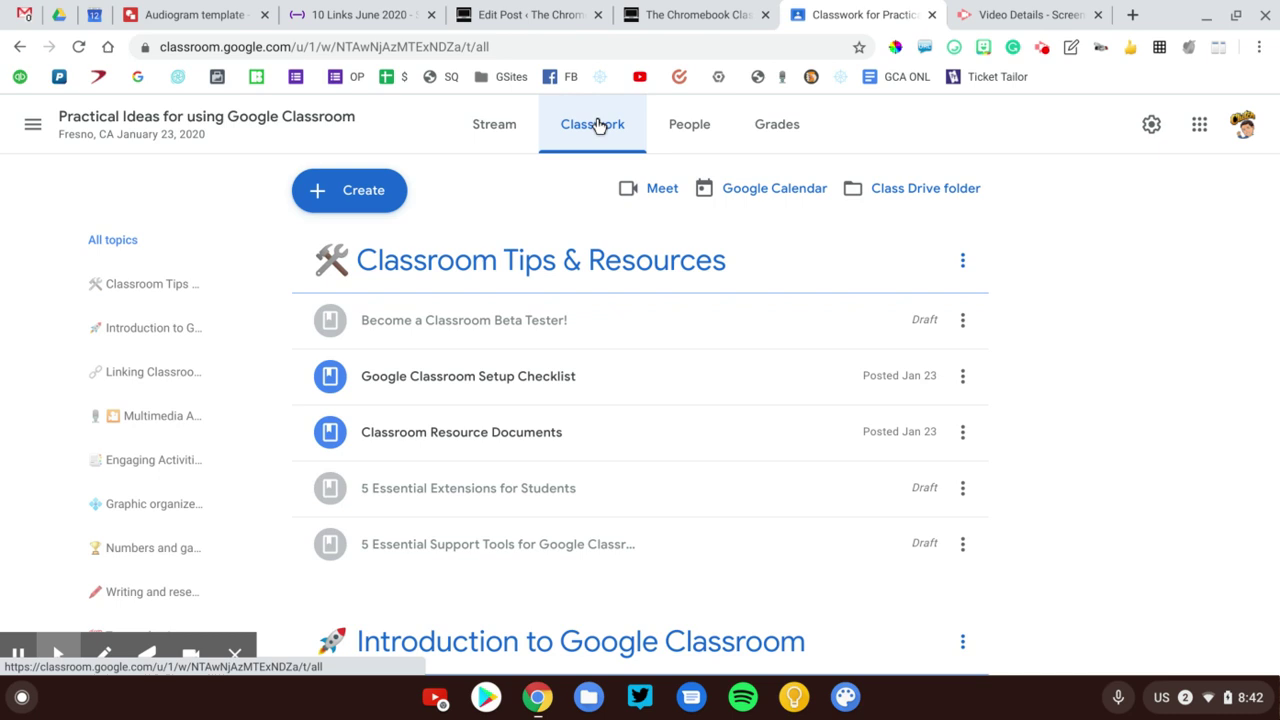
{"action": "scroll", "coordinate": [651, 354], "scroll_direction": "down", "scroll_amount": 3}
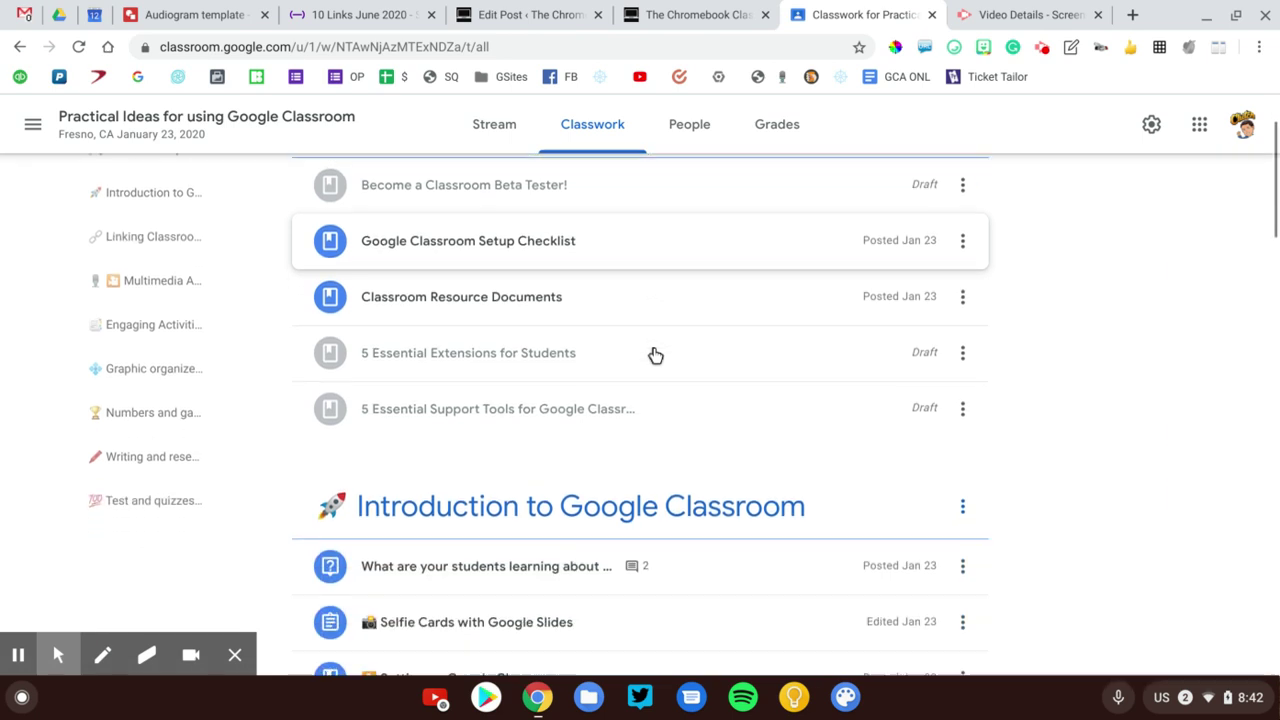
{"action": "scroll", "coordinate": [654, 354], "scroll_direction": "down", "scroll_amount": 1}
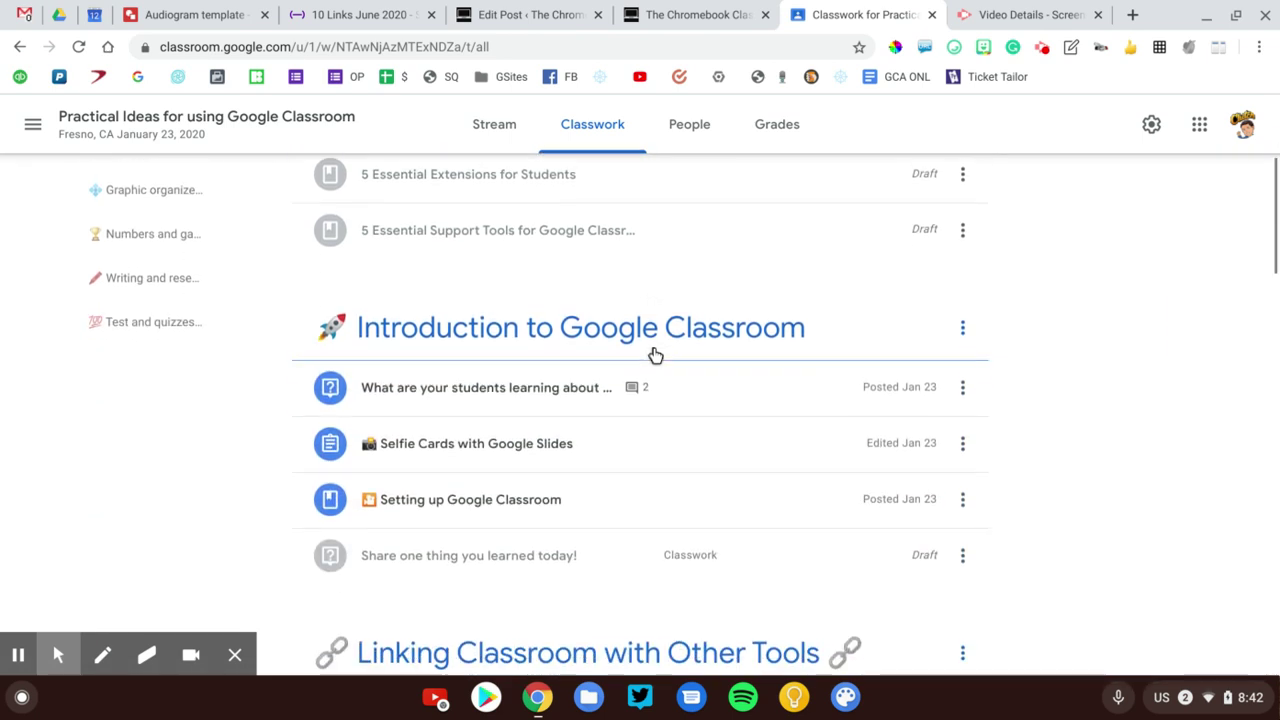
{"action": "left_click", "coordinate": [594, 457]}
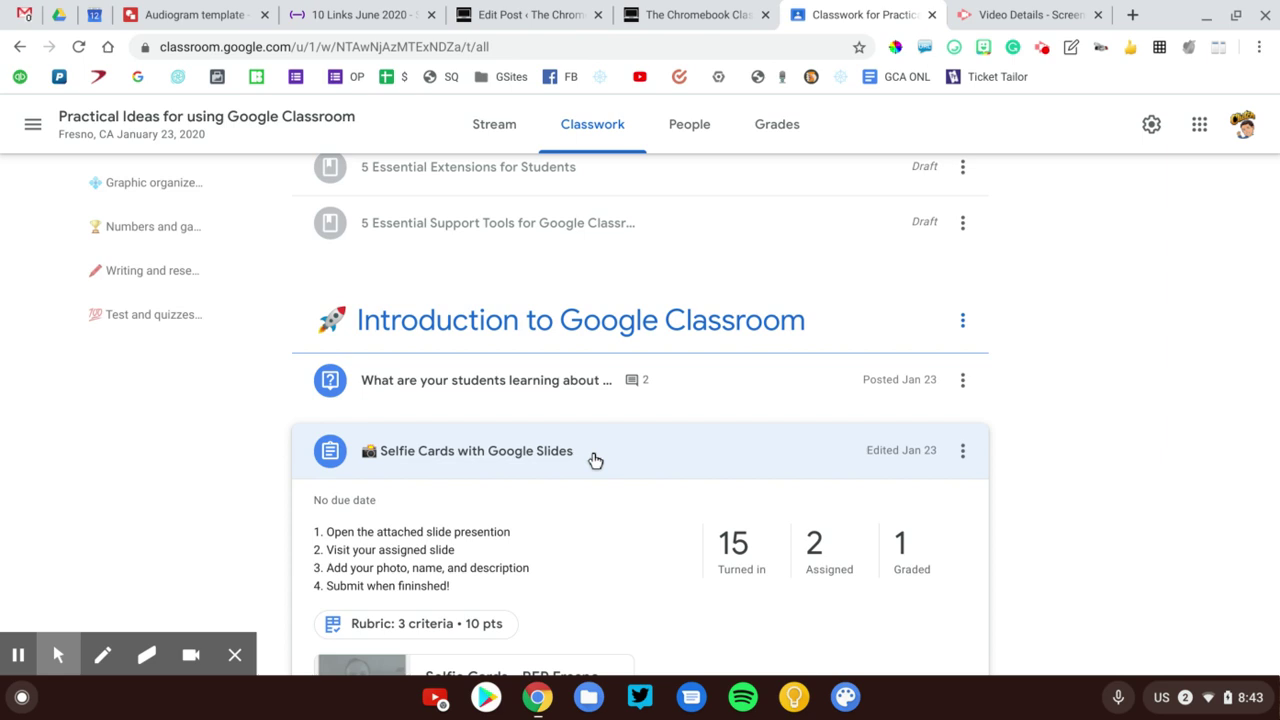
{"action": "scroll", "coordinate": [595, 460], "scroll_direction": "down", "scroll_amount": 1}
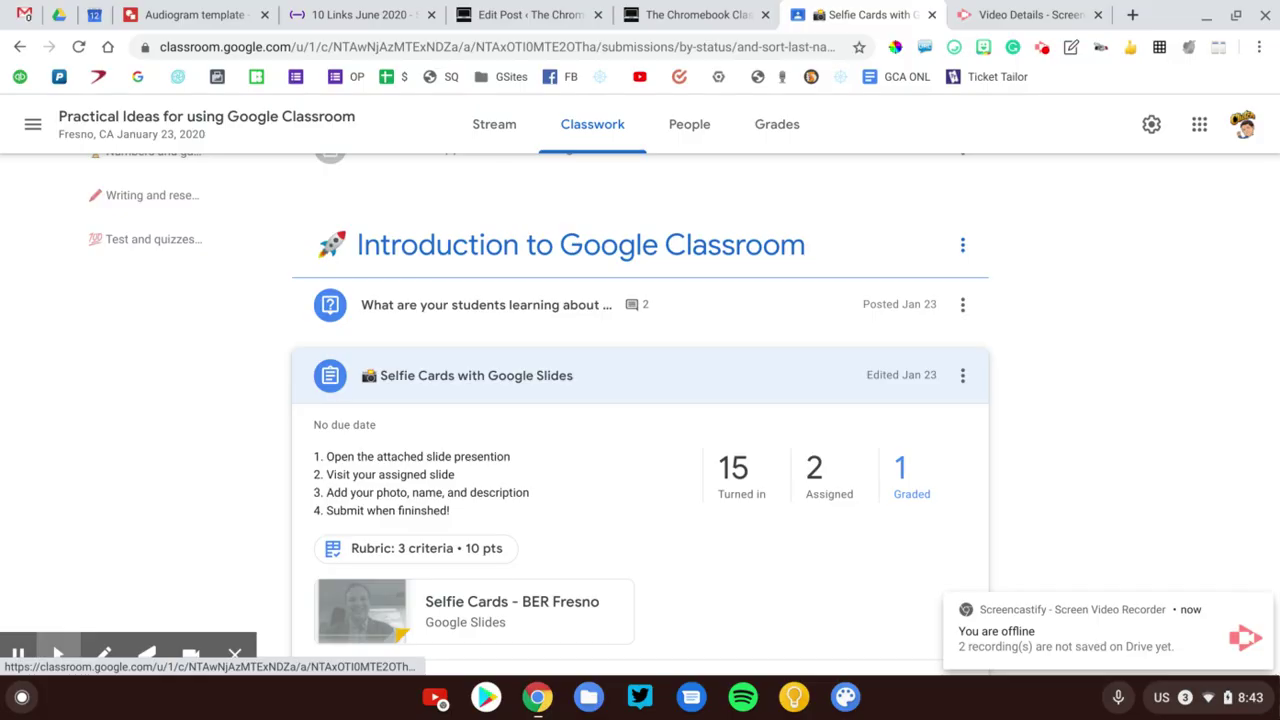
- Select all students in Student work and return the 15 Selfie Cards submissions
{"action": "left_click", "coordinate": [975, 487]}
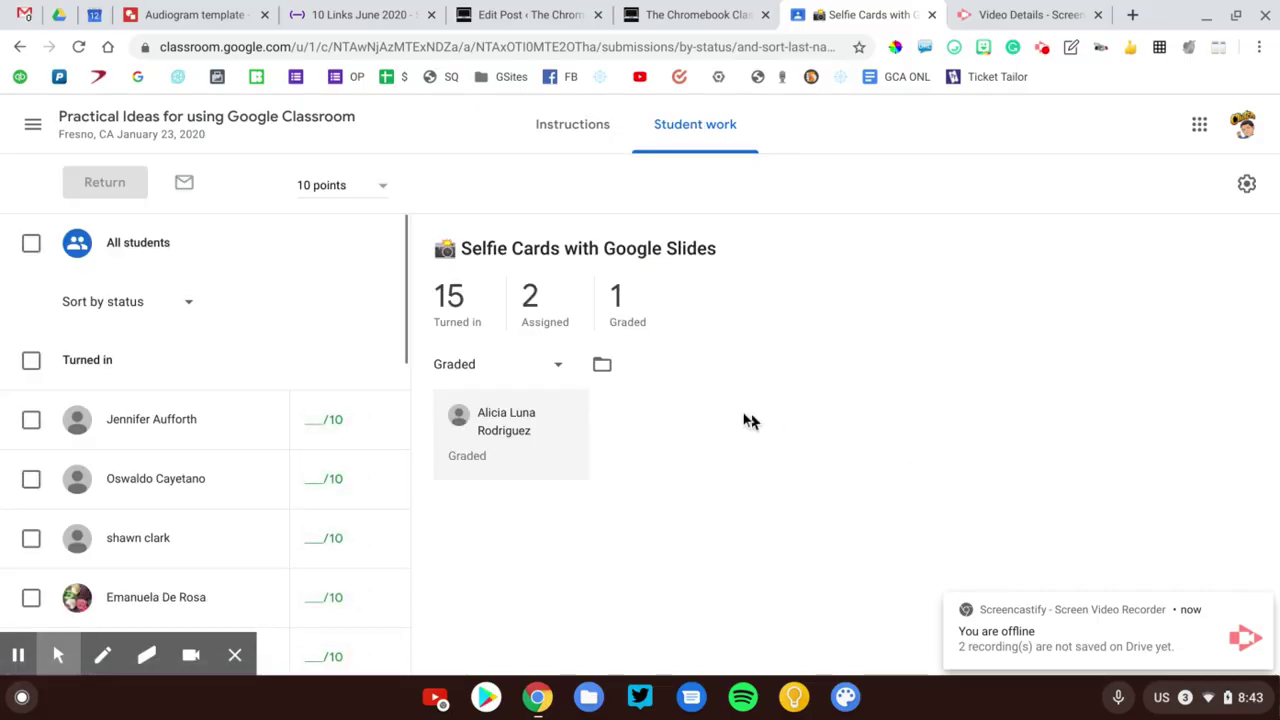
{"action": "left_click", "coordinate": [31, 249]}
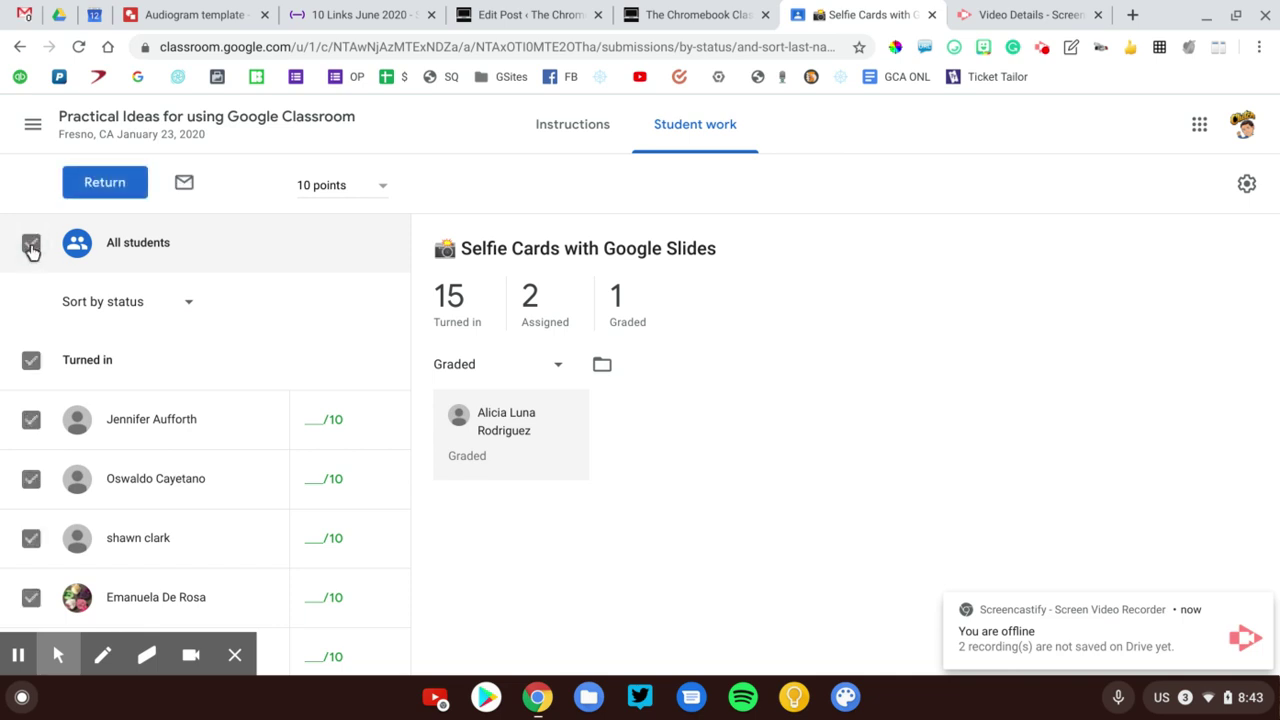
{"action": "left_click", "coordinate": [105, 184]}
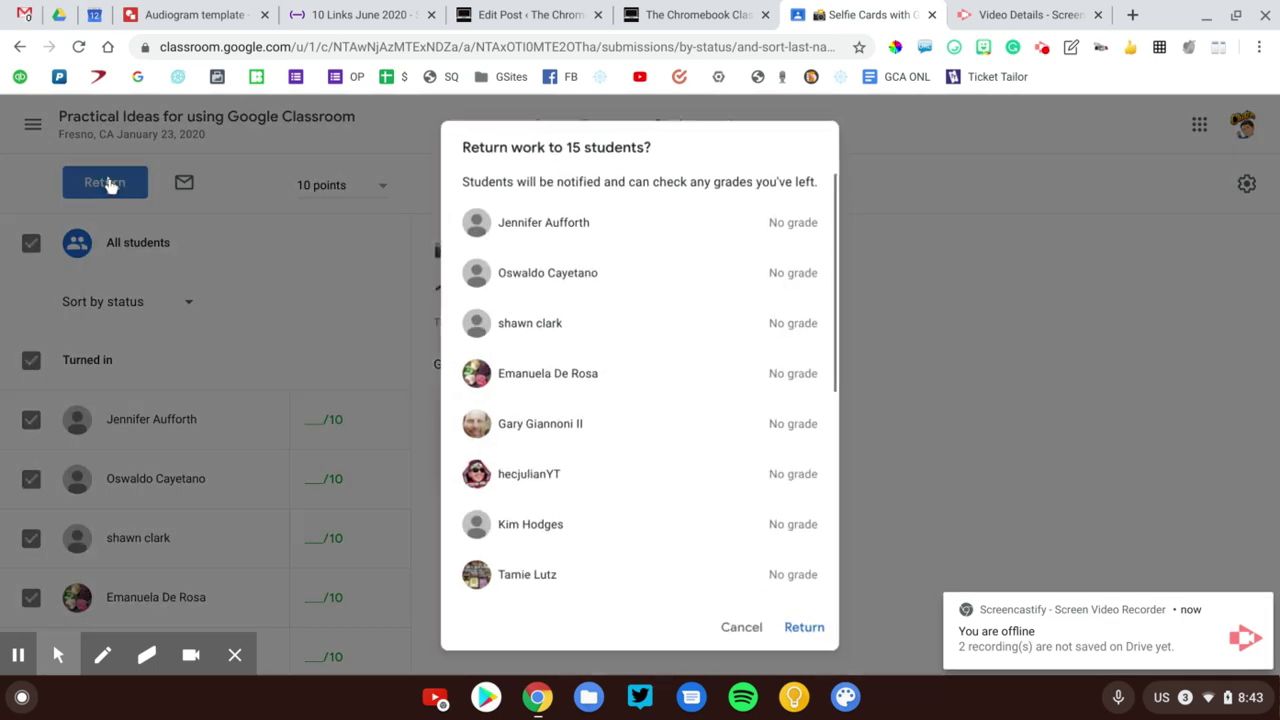
{"action": "left_click", "coordinate": [812, 631]}
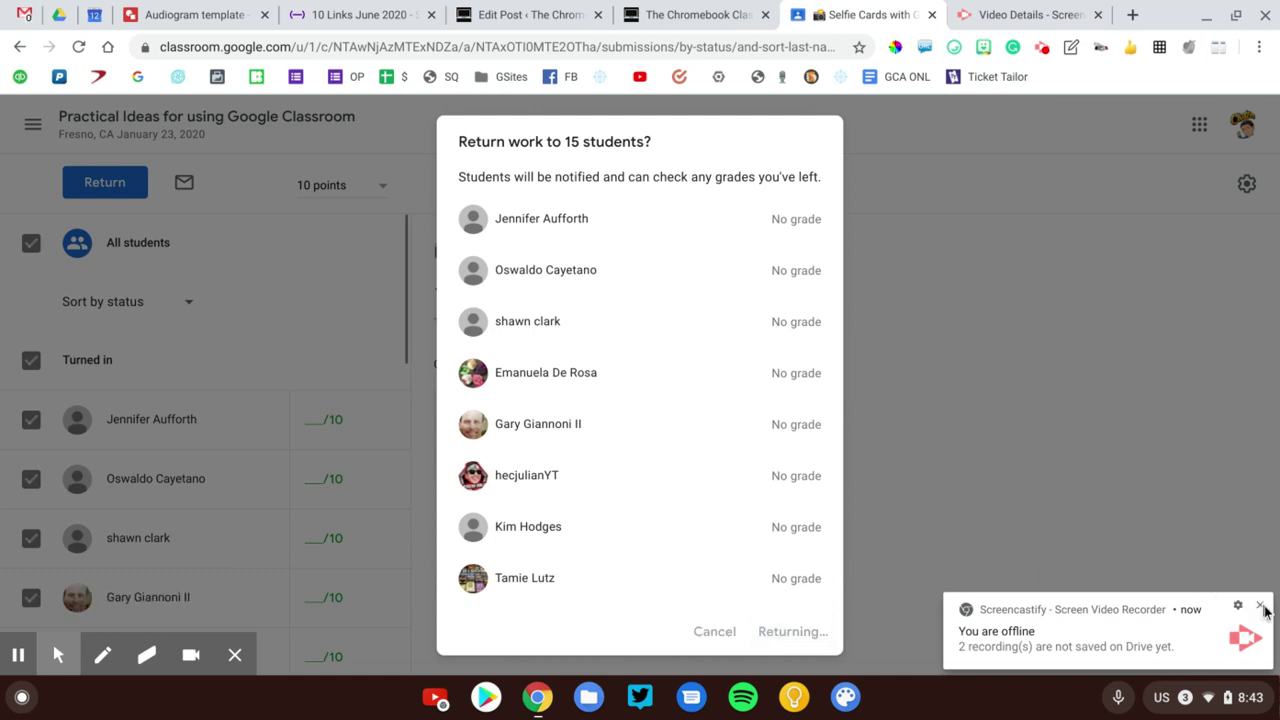
{"action": "left_click", "coordinate": [1262, 612]}
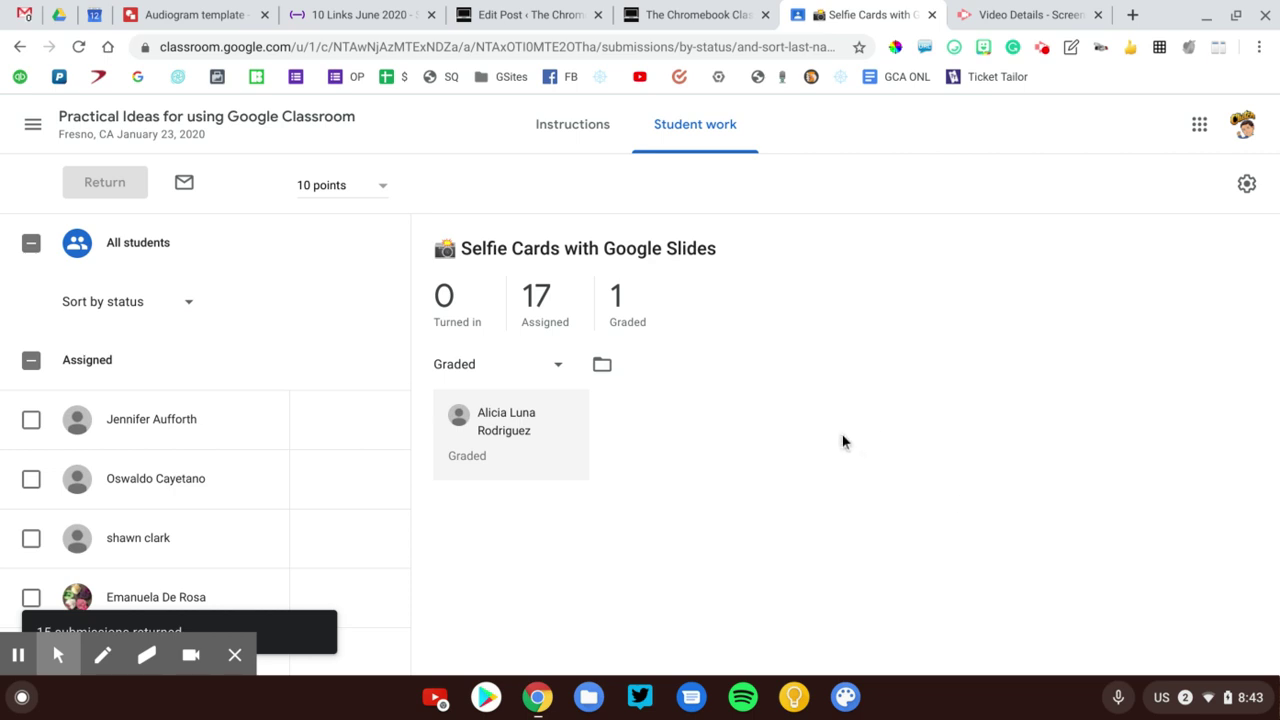
- Go back to the class's Classwork list to check the assignment now shows 0 turned in
{"action": "left_click", "coordinate": [342, 133]}
{"action": "left_click", "coordinate": [587, 130]}
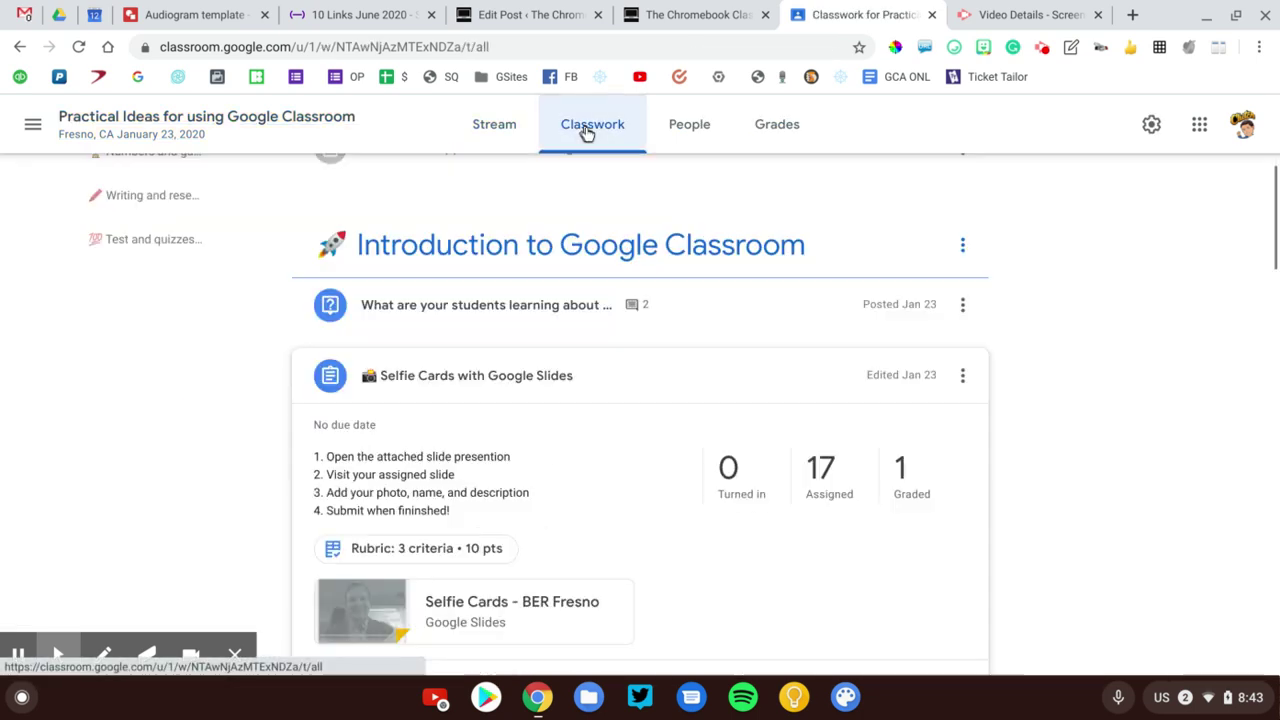
{"action": "scroll", "coordinate": [597, 363], "scroll_direction": "down", "scroll_amount": 3}
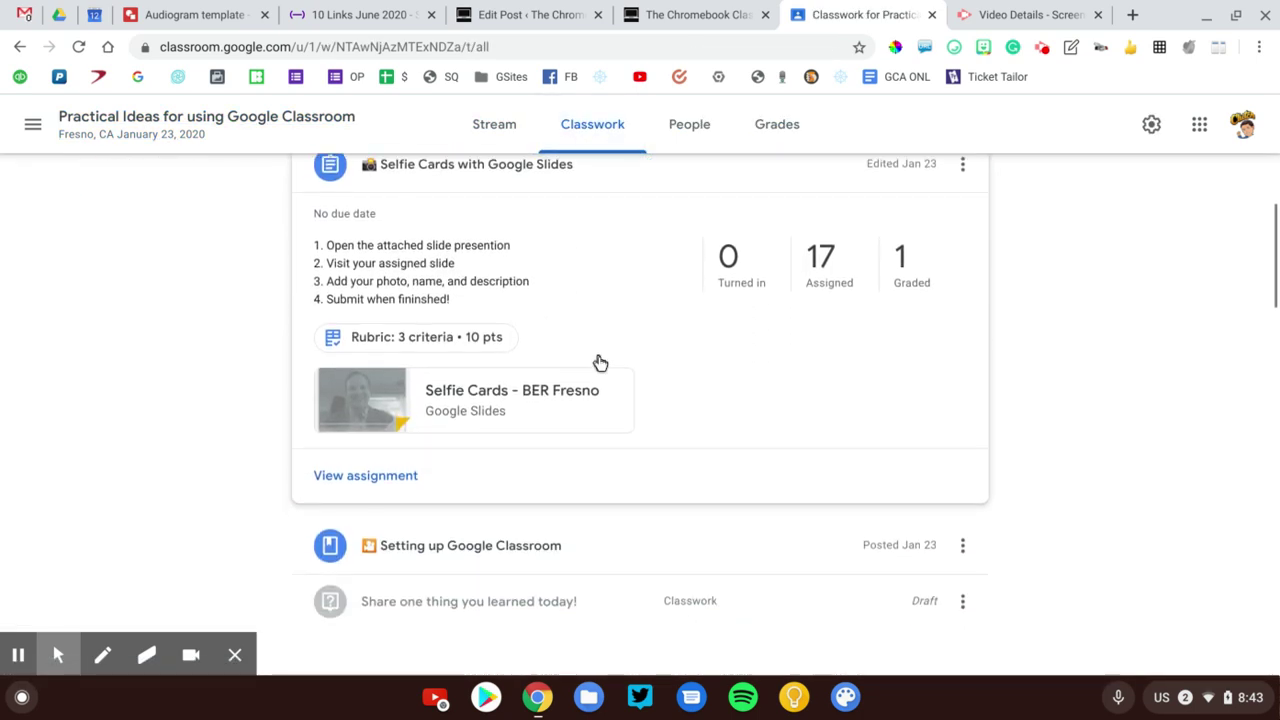
{"action": "scroll", "coordinate": [597, 363], "scroll_direction": "down", "scroll_amount": 3}
{"action": "scroll", "coordinate": [597, 363], "scroll_direction": "up", "scroll_amount": 10}
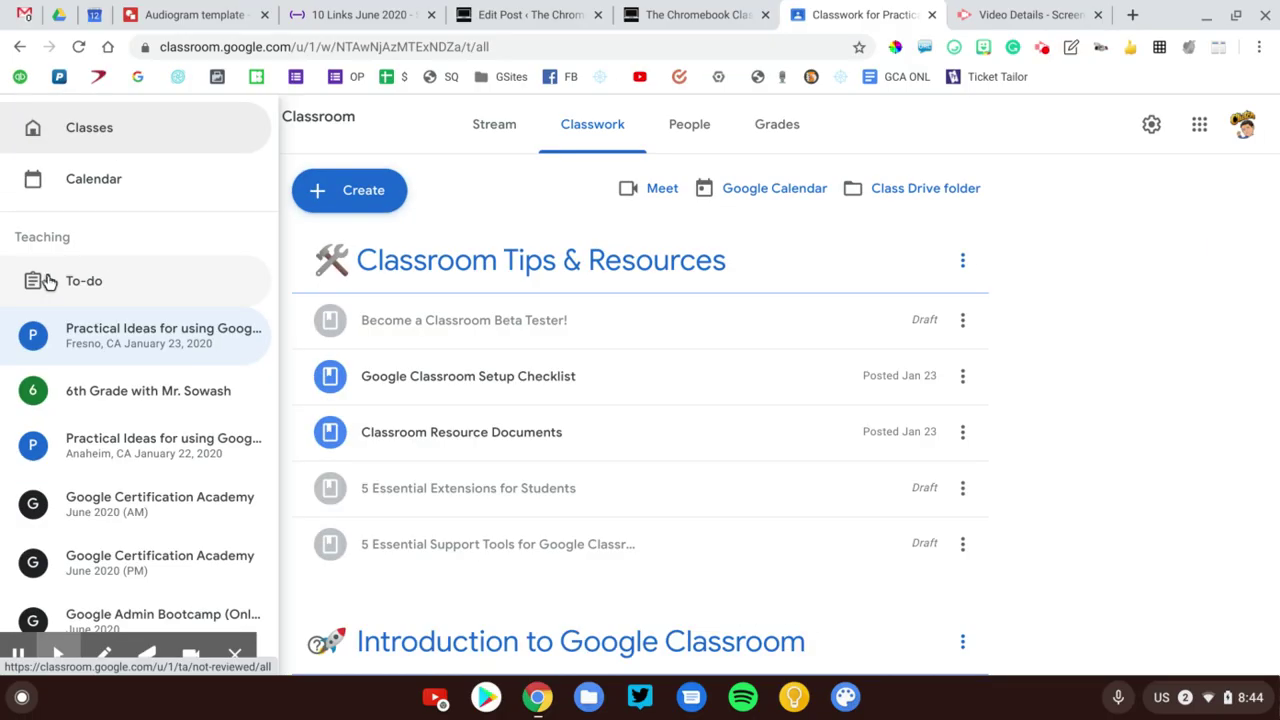
- Open the To-do review list and filter it to Practical Ideas for using Google Classroom
{"action": "left_click", "coordinate": [165, 322]}
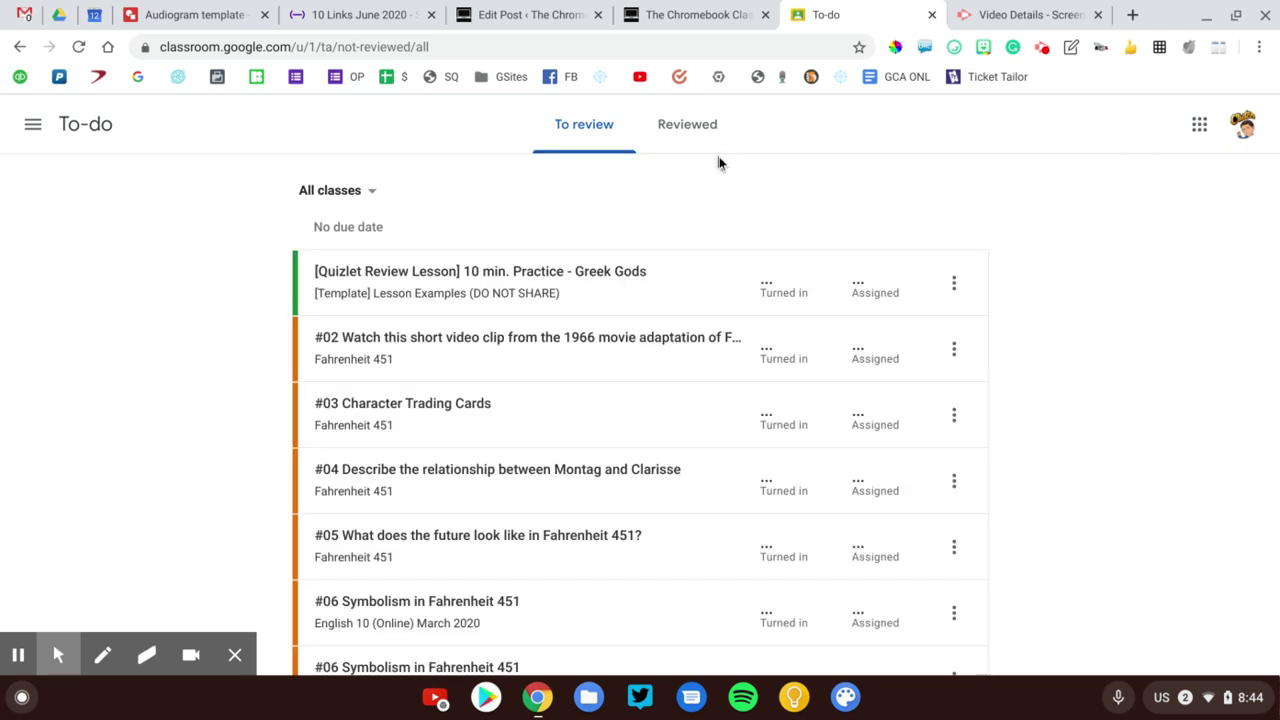
{"action": "left_click", "coordinate": [333, 191]}
{"action": "left_click", "coordinate": [348, 160]}
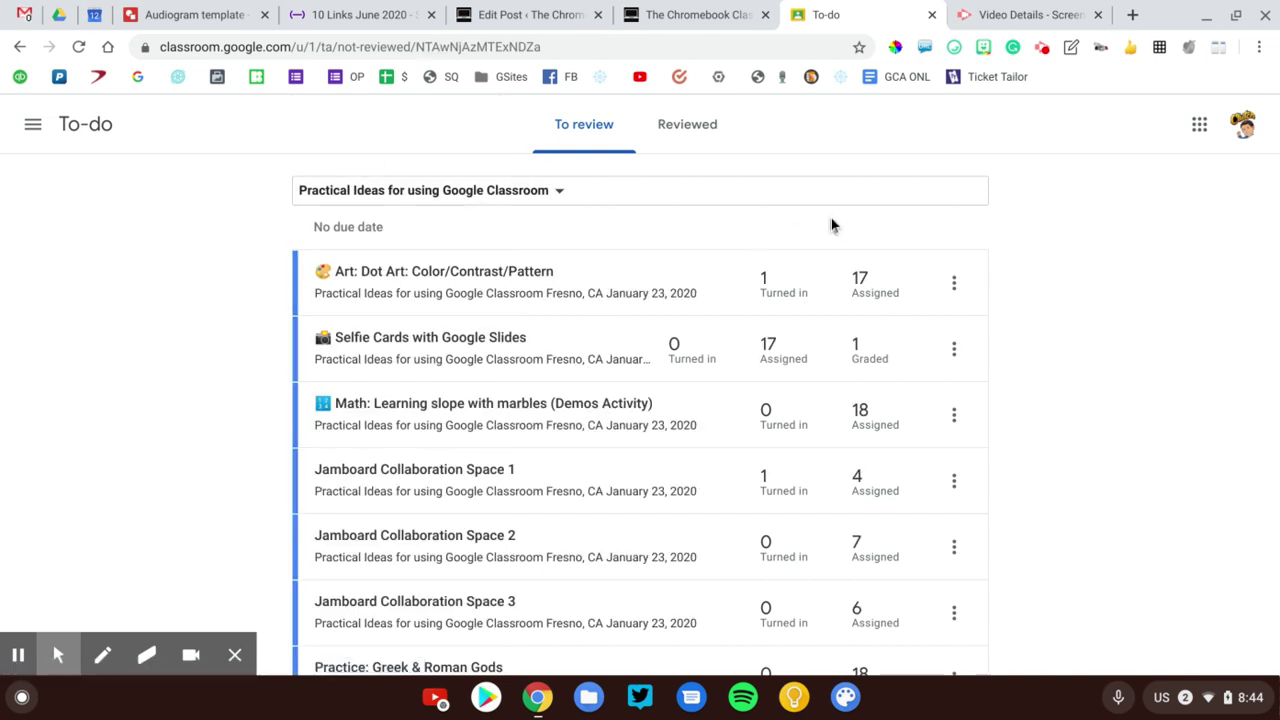
{"action": "scroll", "coordinate": [831, 220], "scroll_direction": "down", "scroll_amount": 2}
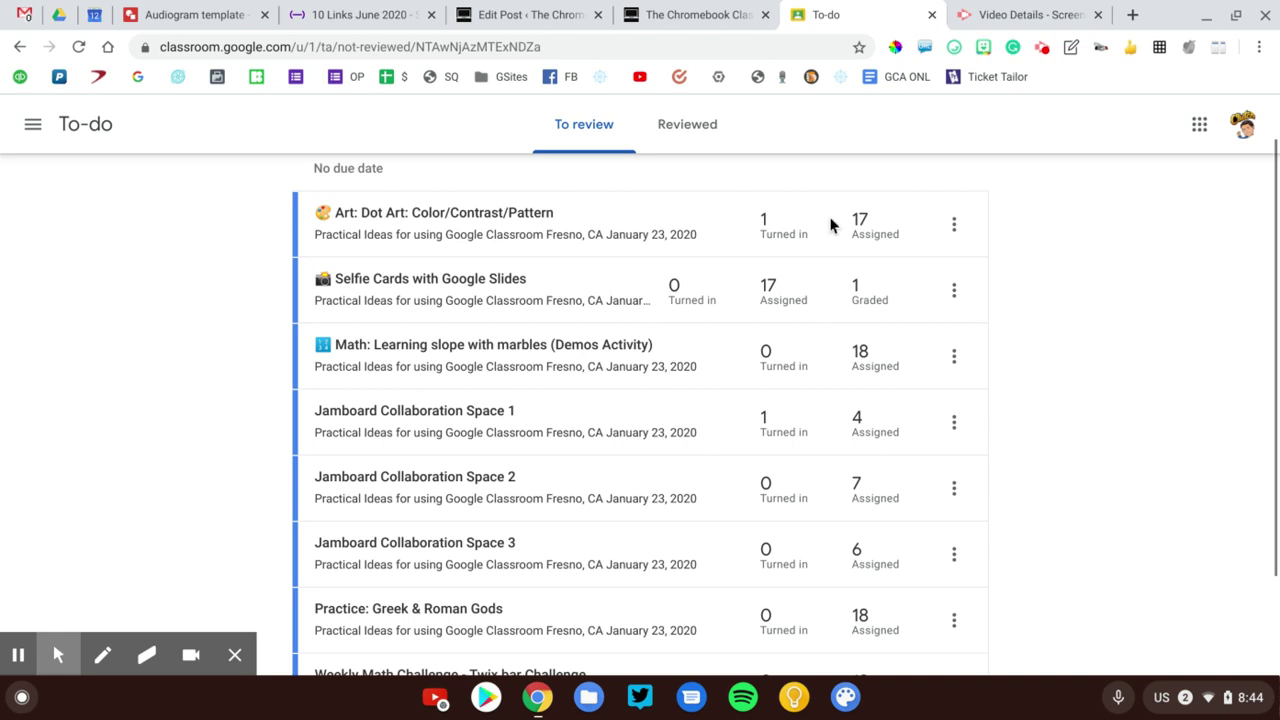
{"action": "scroll", "coordinate": [831, 225], "scroll_direction": "down", "scroll_amount": 2}
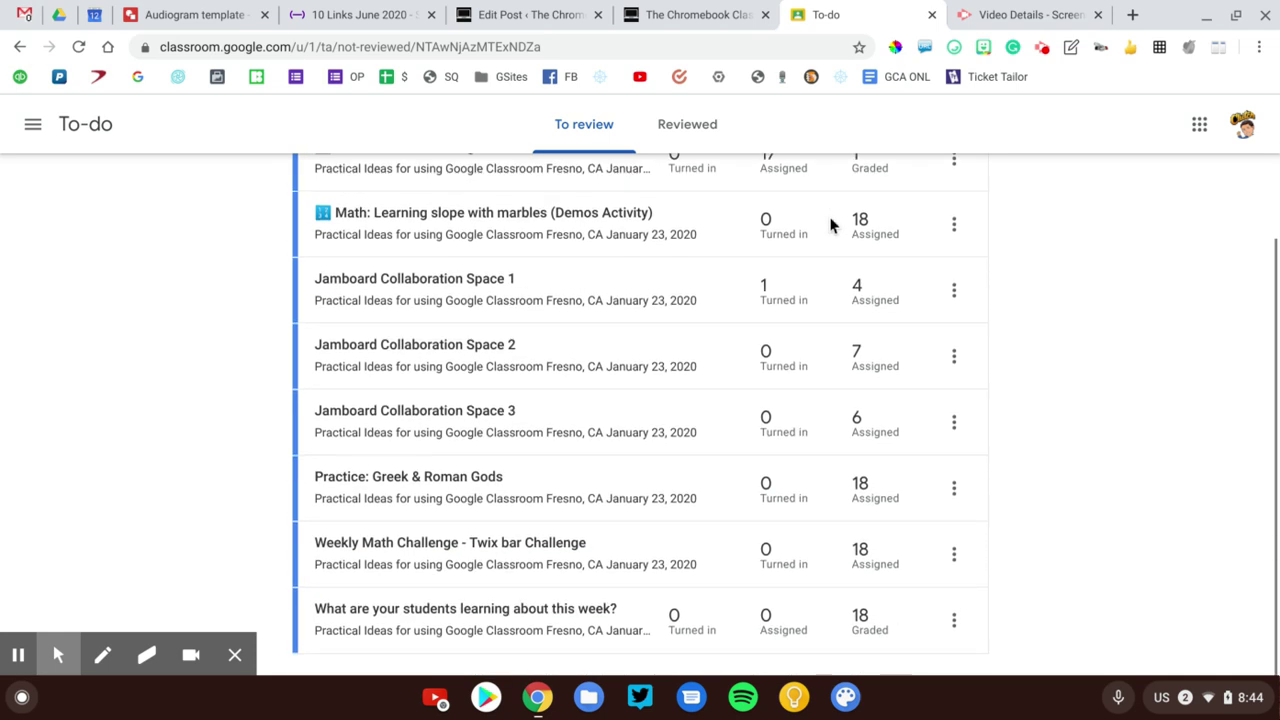
{"action": "scroll", "coordinate": [831, 225], "scroll_direction": "up", "scroll_amount": 4}
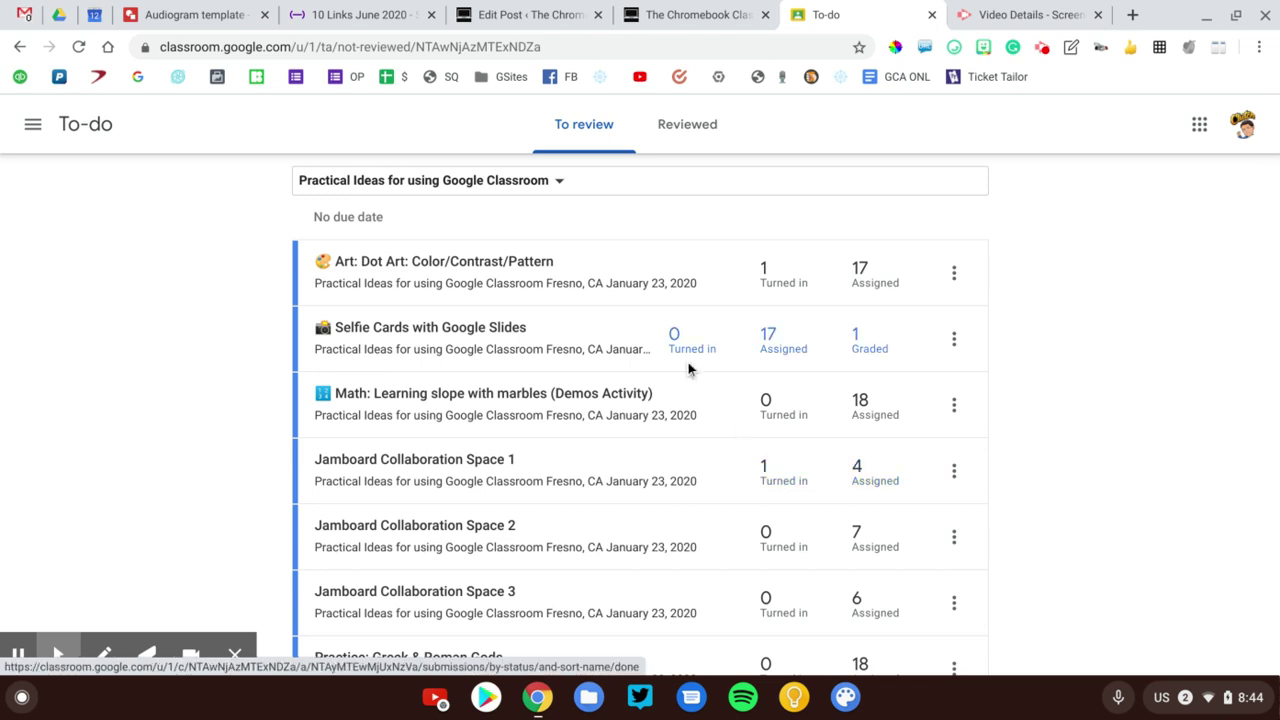
- Return the one turned-in Jamboard Collaboration Space 1 submission to its student
{"action": "left_click", "coordinate": [765, 470]}
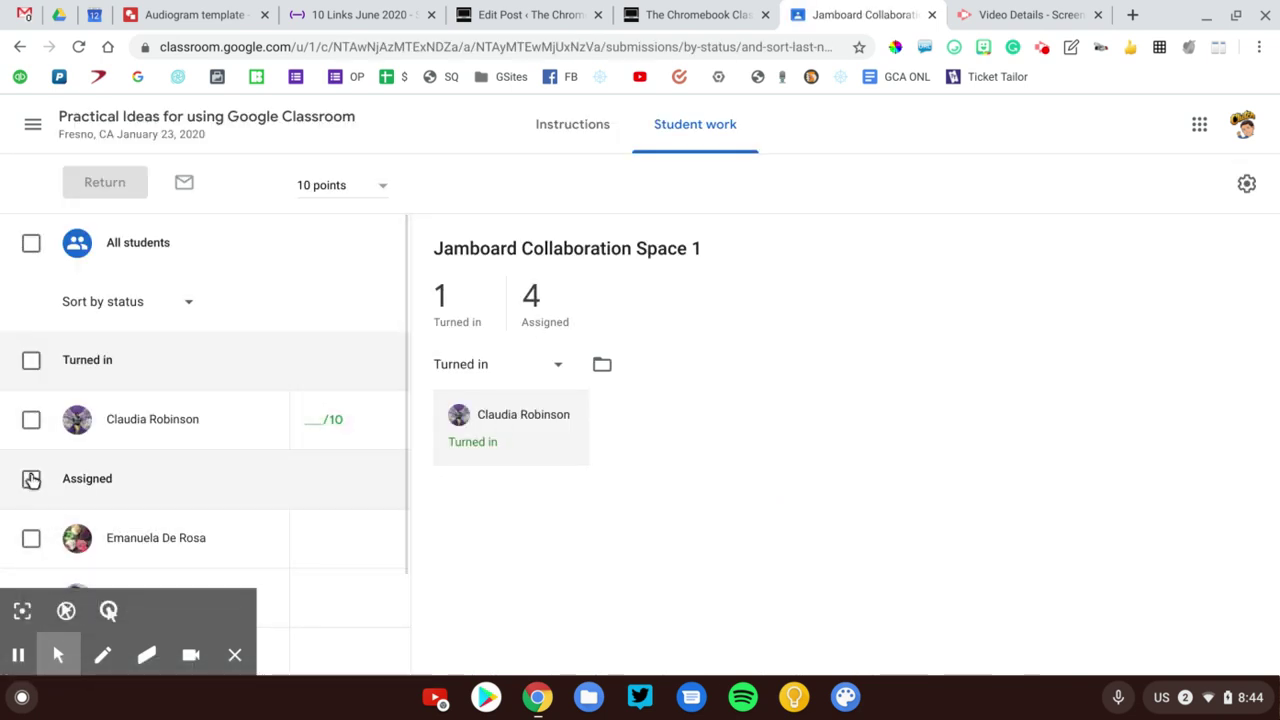
{"action": "left_click", "coordinate": [31, 419]}
{"action": "left_click", "coordinate": [126, 181]}
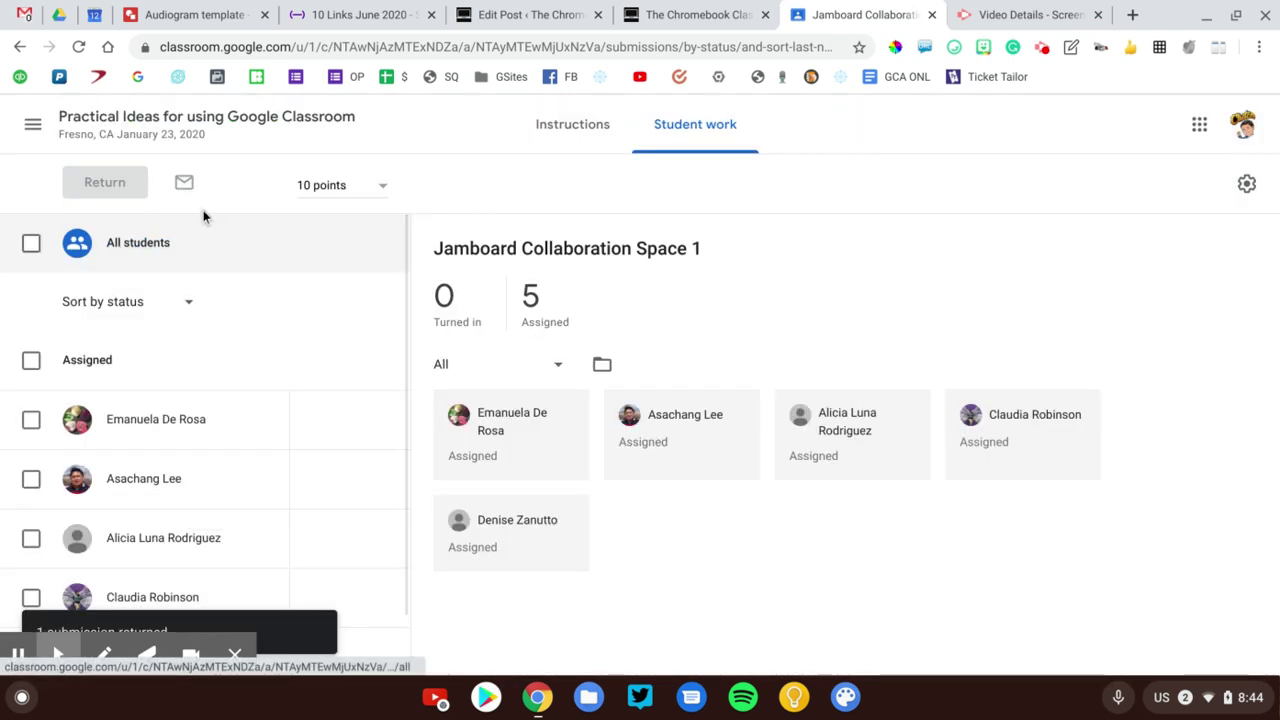
- Go back to To-do and filter it again to the Practical Ideas class
{"action": "left_click", "coordinate": [32, 127]}
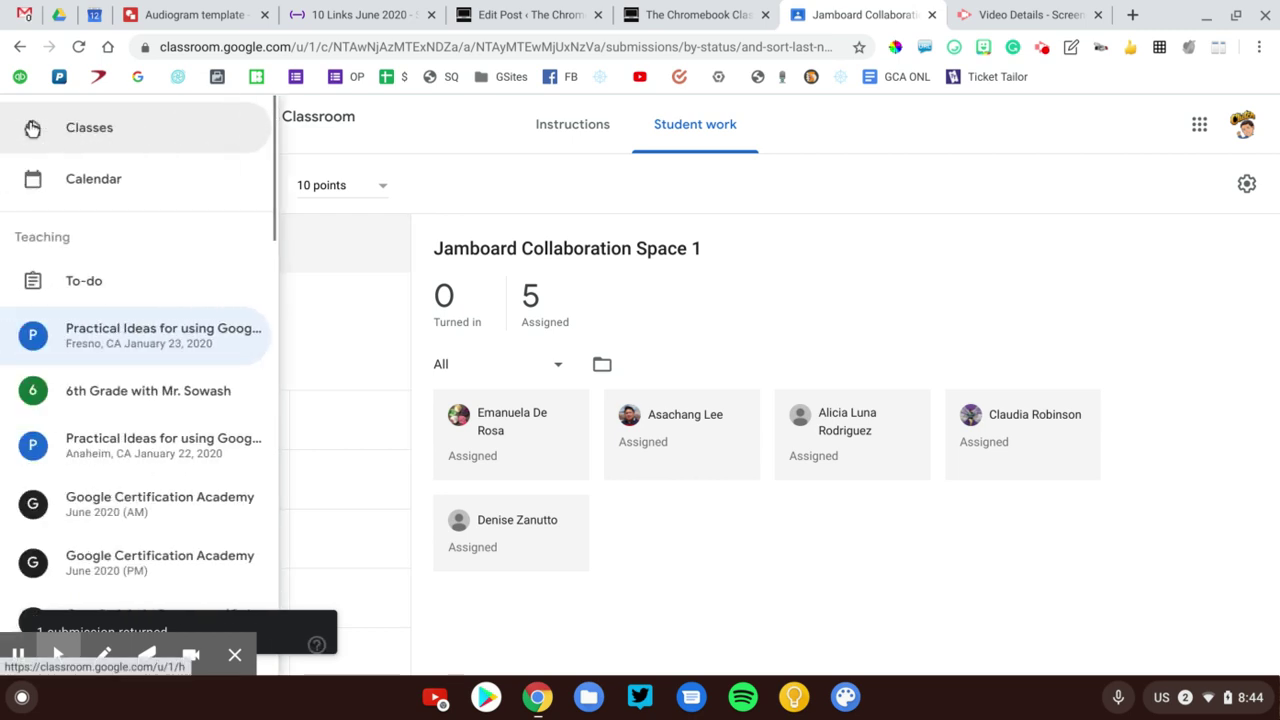
{"action": "left_click", "coordinate": [71, 292]}
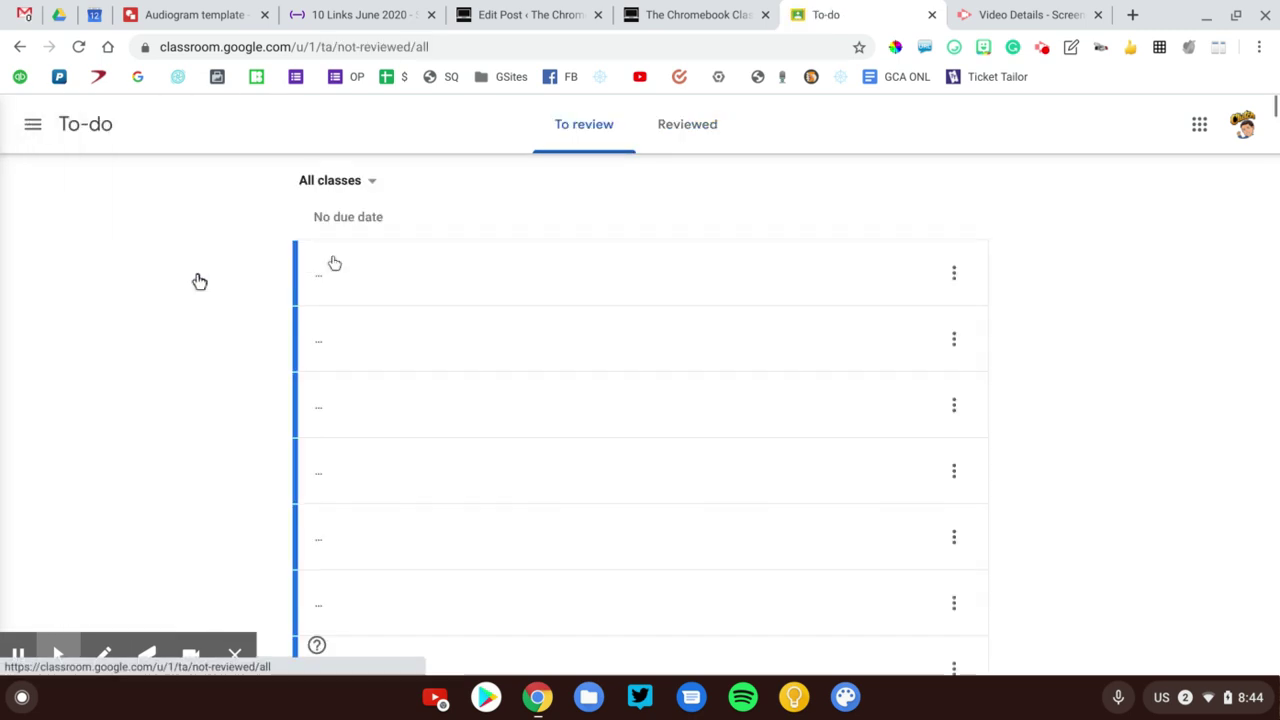
{"action": "left_click", "coordinate": [358, 189]}
{"action": "left_click", "coordinate": [361, 162]}
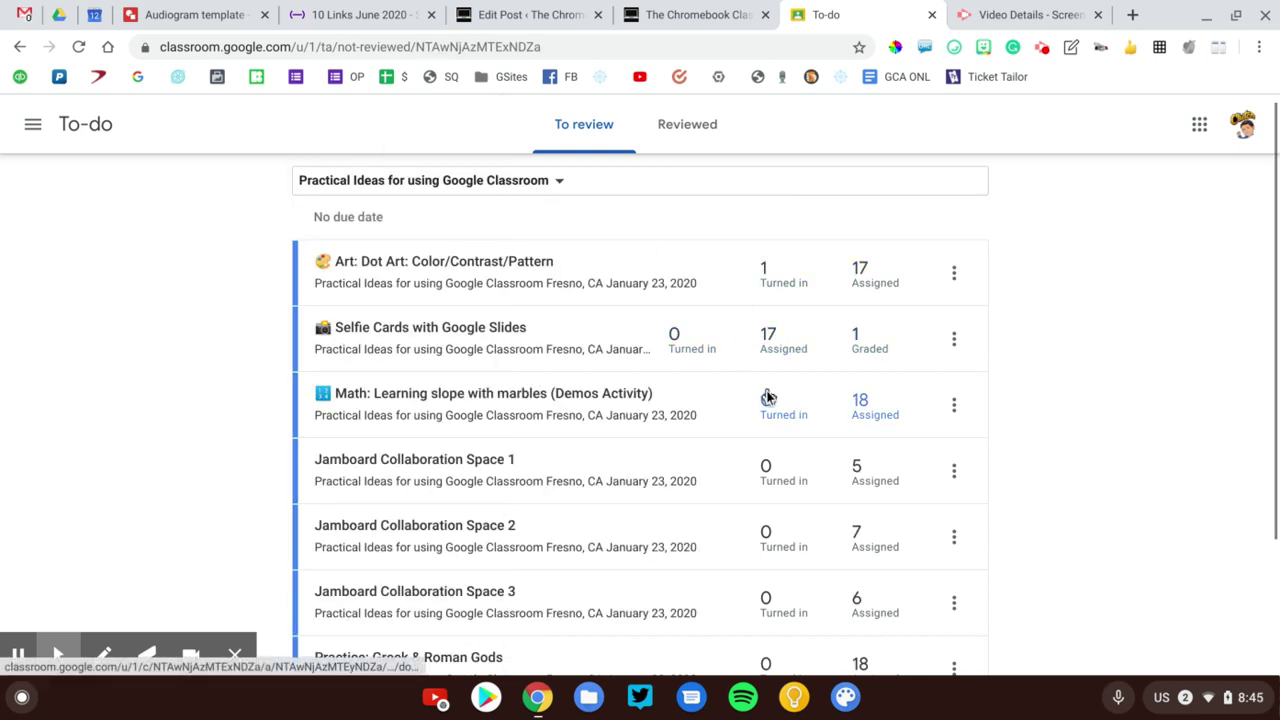
{"action": "scroll", "coordinate": [766, 397], "scroll_direction": "down", "scroll_amount": 3}
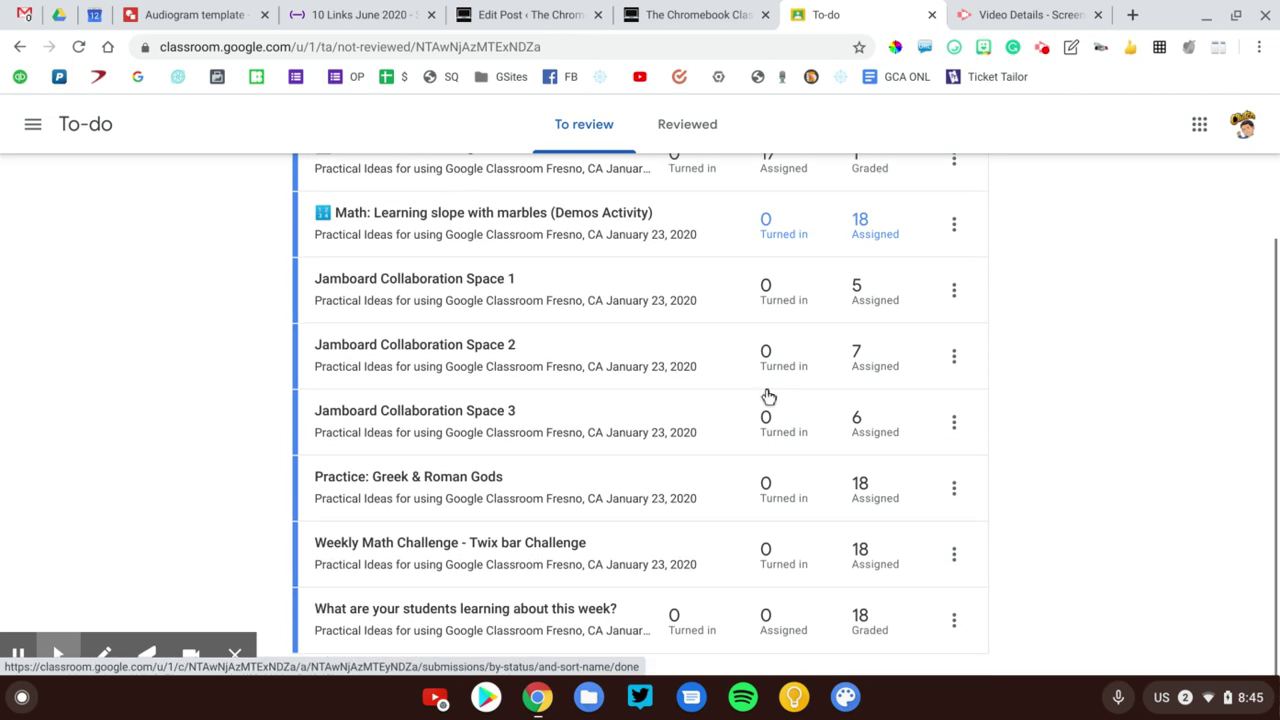
{"action": "scroll", "coordinate": [768, 397], "scroll_direction": "up", "scroll_amount": 3}
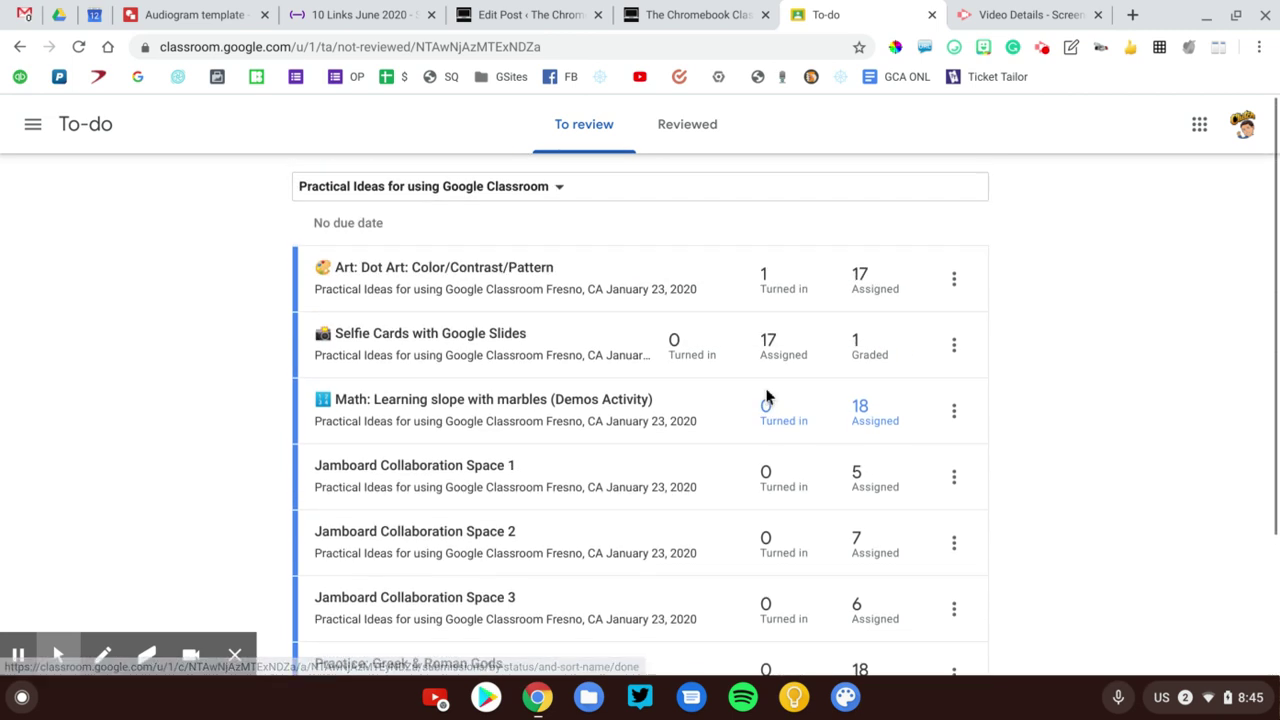
- From the Classes page, archive the Fresno Practical Ideas class via its card menu and confirm
{"action": "left_click", "coordinate": [31, 124]}
{"action": "left_click", "coordinate": [32, 126]}
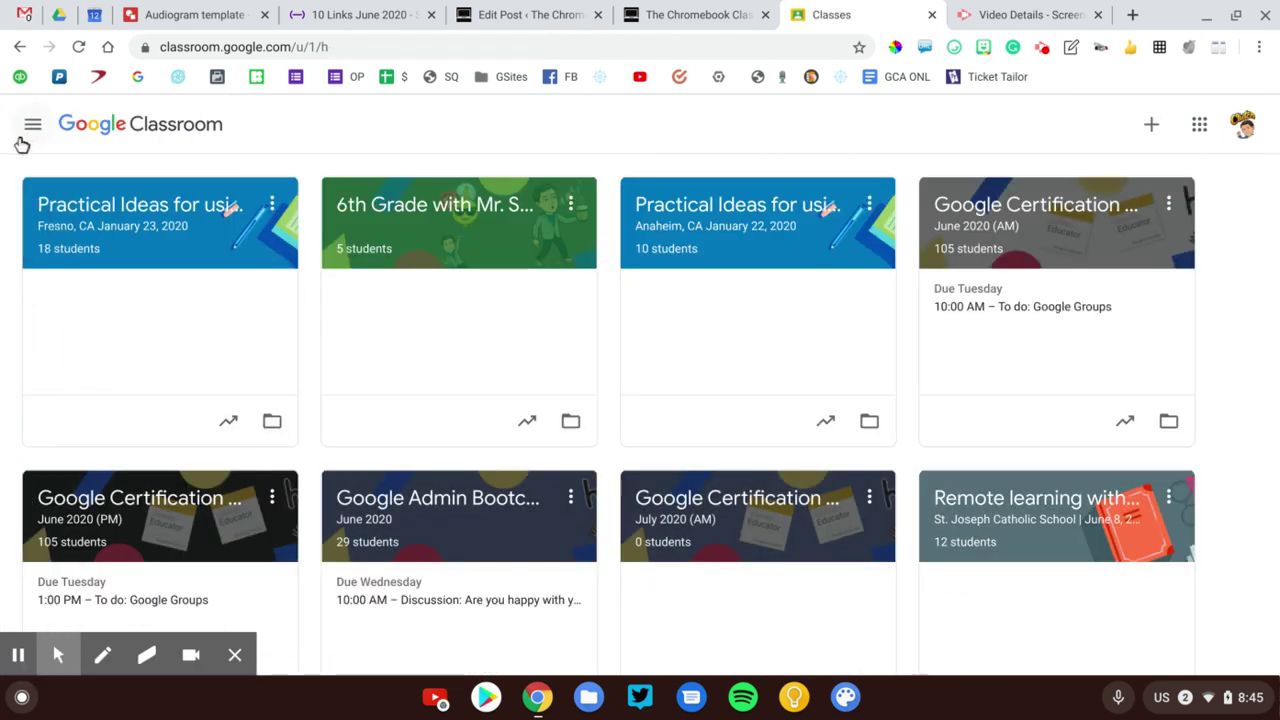
{"action": "left_click", "coordinate": [272, 207]}
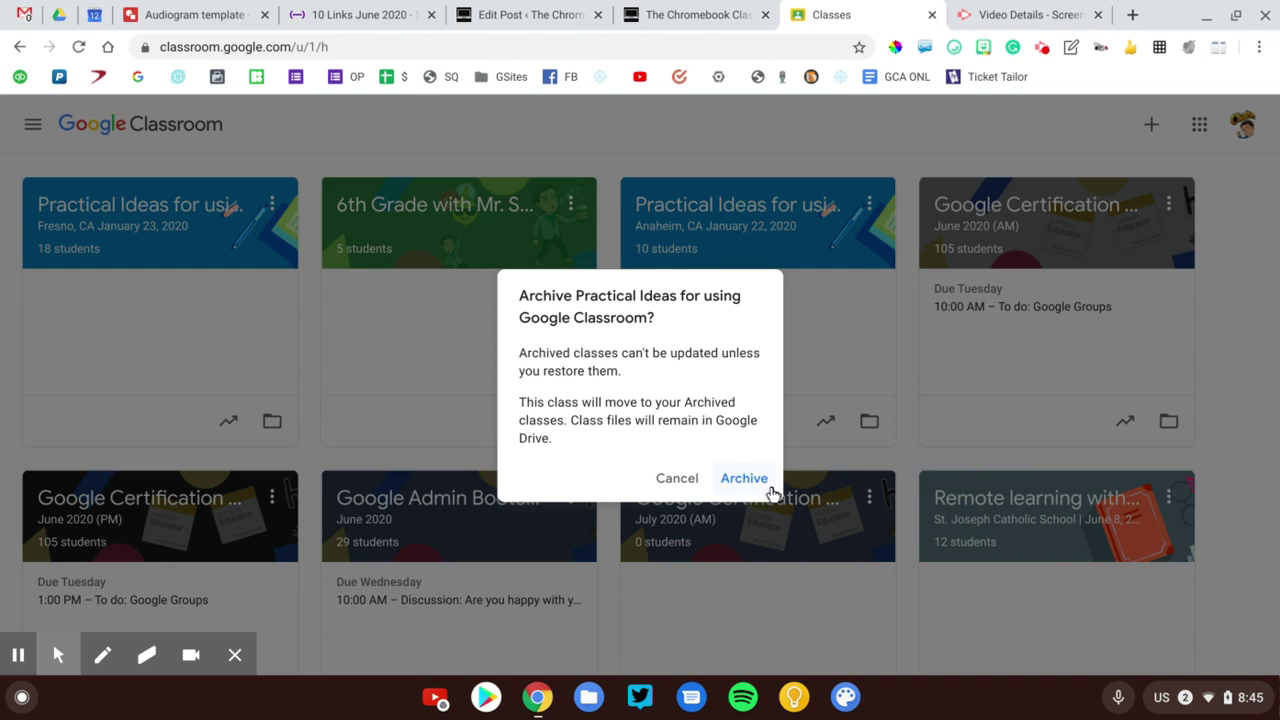
{"action": "left_click", "coordinate": [768, 490]}
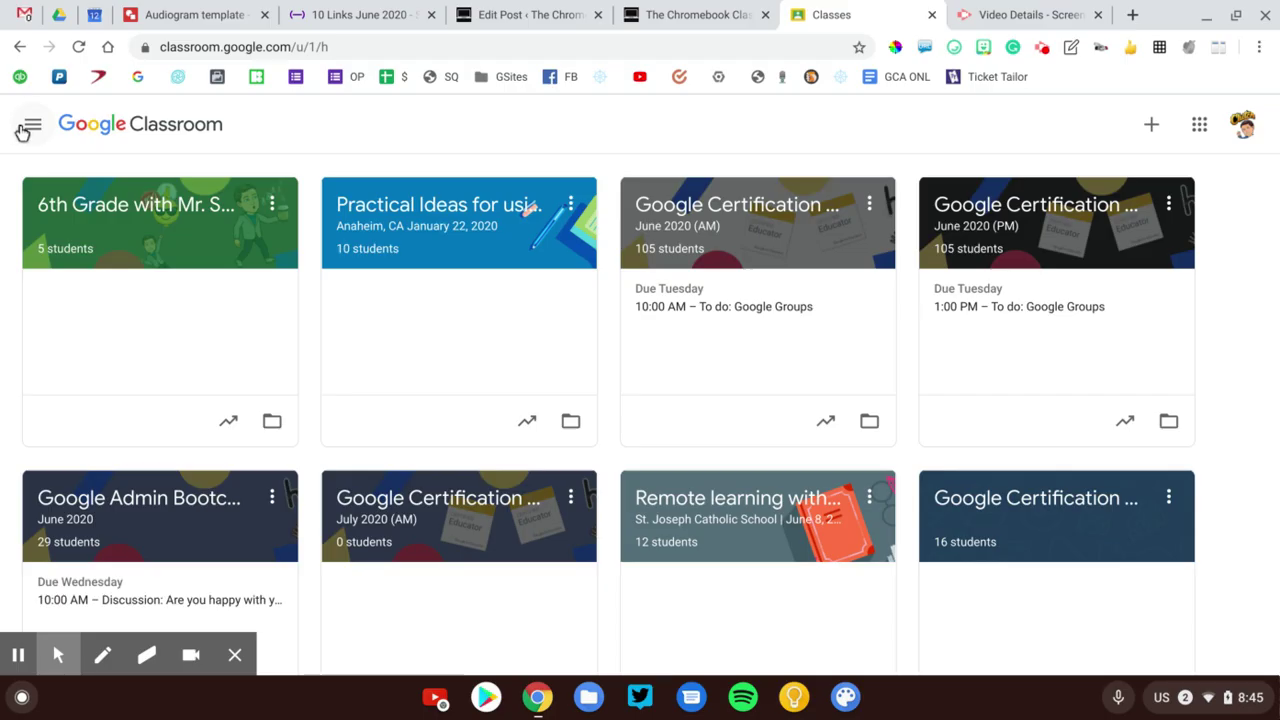
{"action": "left_click", "coordinate": [121, 245]}
{"action": "scroll", "coordinate": [40, 318], "scroll_direction": "down", "scroll_amount": 5}
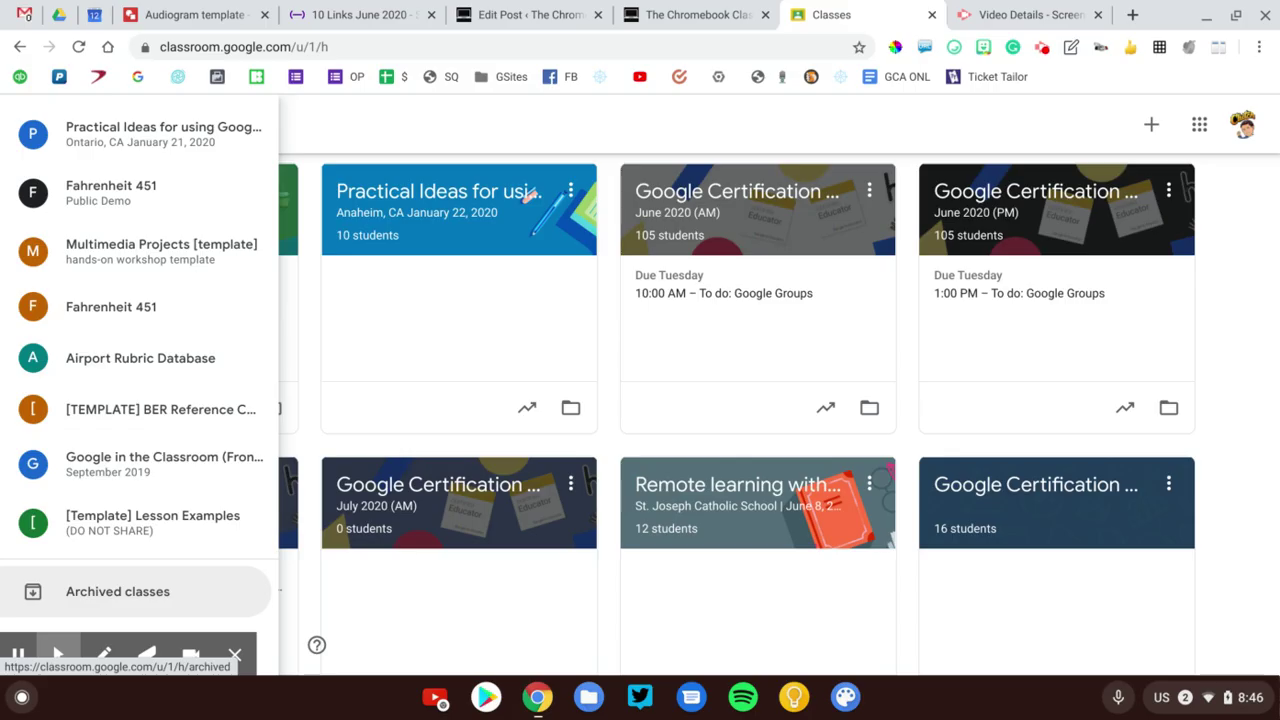
{"action": "left_click", "coordinate": [218, 598]}
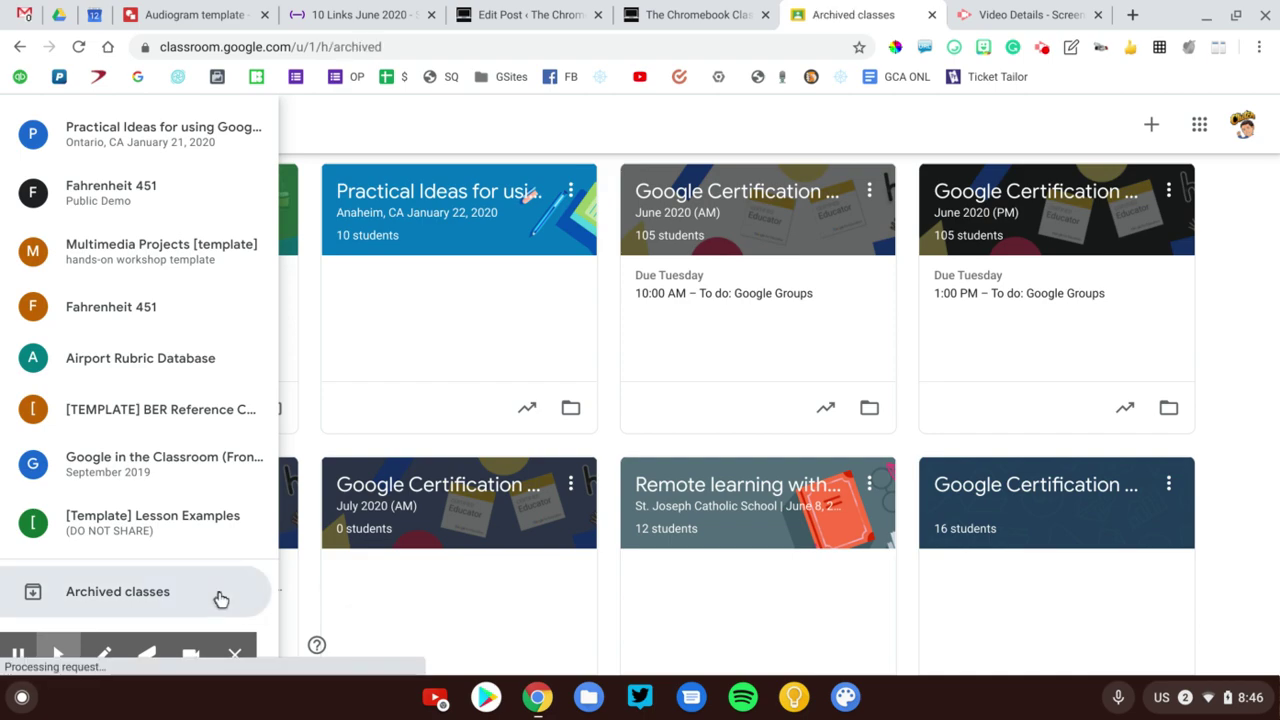
{"action": "scroll", "coordinate": [497, 517], "scroll_direction": "down", "scroll_amount": 10}
{"action": "scroll", "coordinate": [497, 517], "scroll_direction": "up", "scroll_amount": 10}
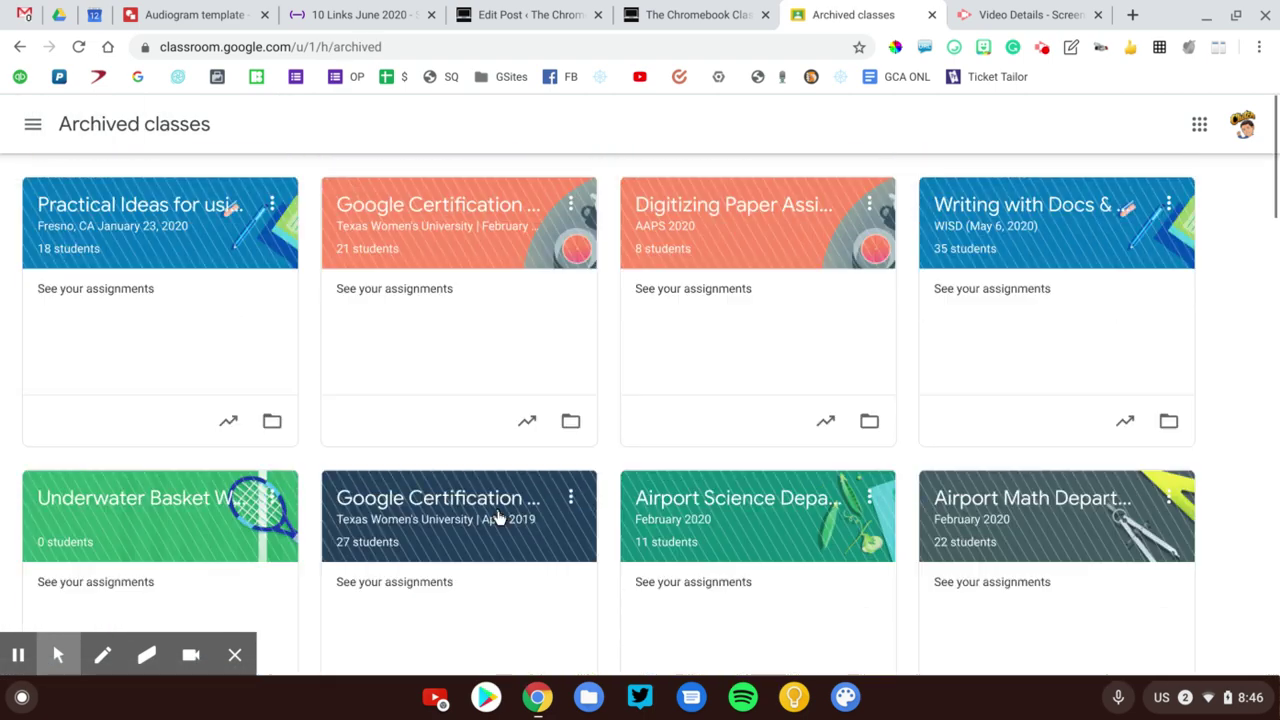
{"action": "left_click", "coordinate": [457, 211]}
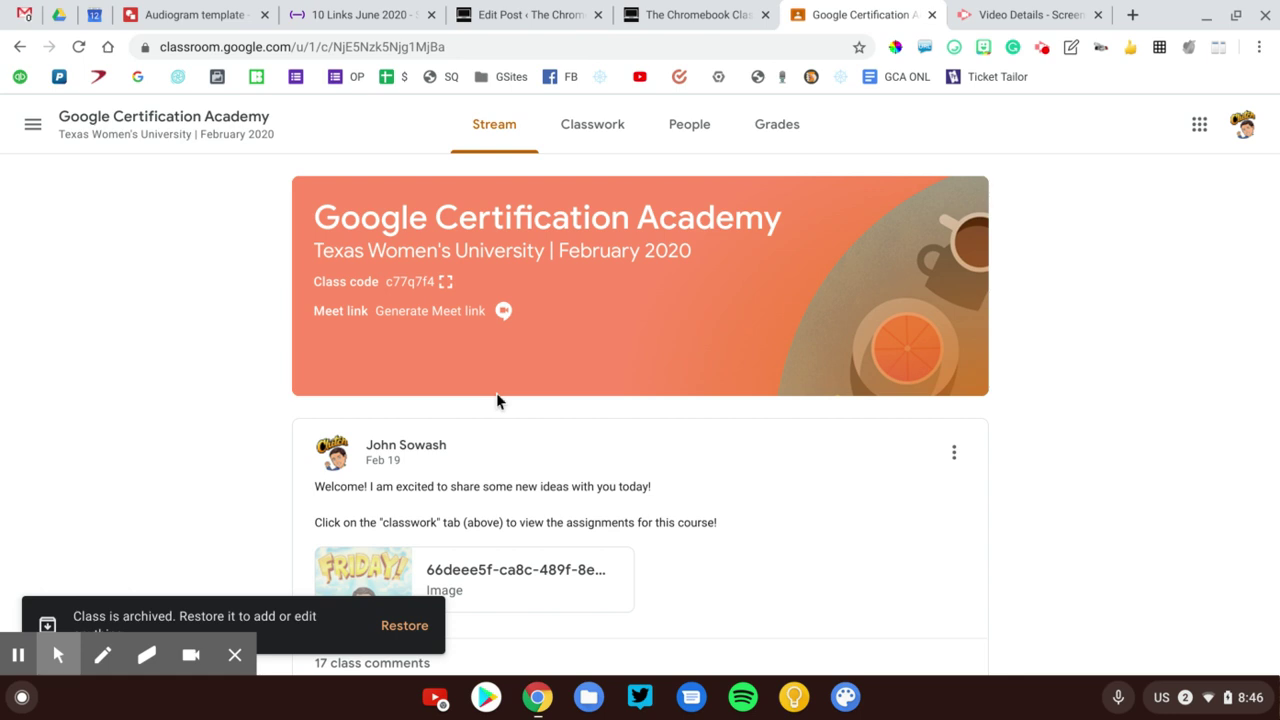
{"action": "left_click", "coordinate": [32, 126]}
{"action": "left_click", "coordinate": [30, 130]}
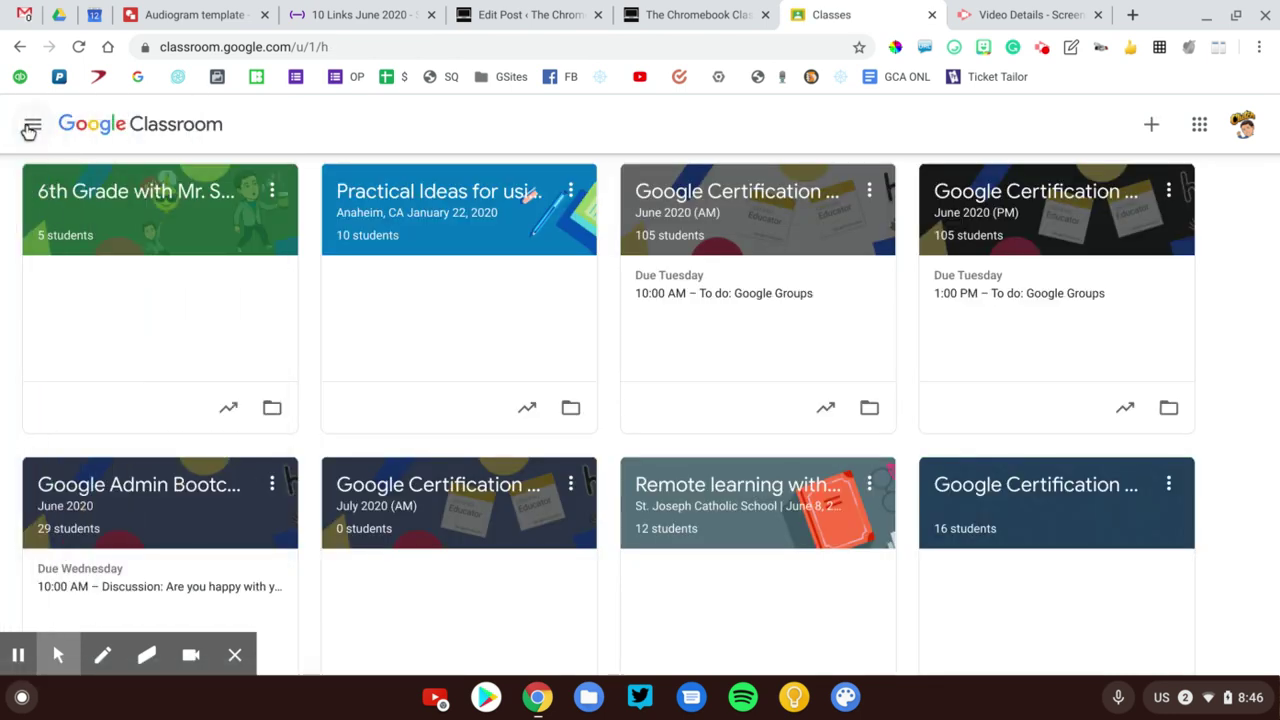